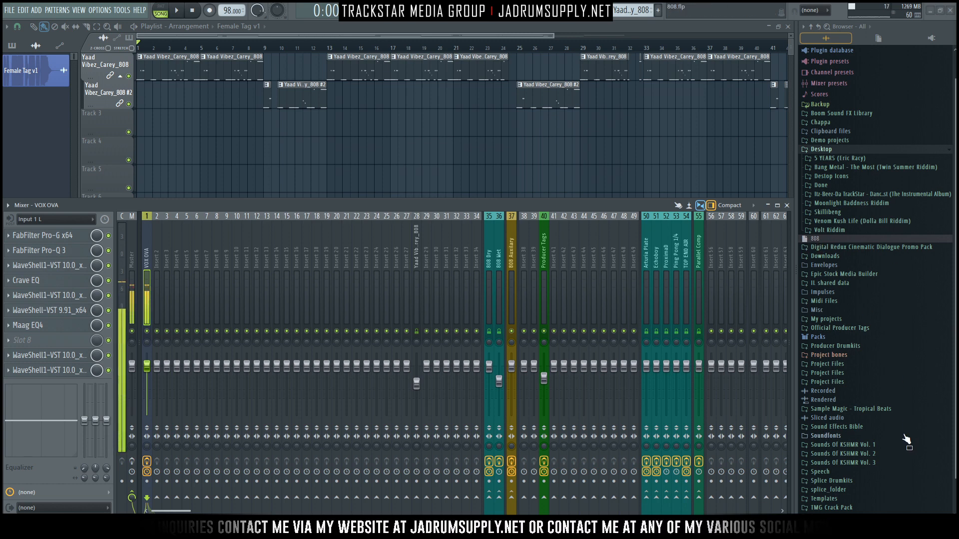
Step: Find the Yaad Vibez_Carey_808 sample in the 808's folder inside the Bonus folder of Yaad Vibes Drumkit Vol. 1
scroll(856, 361, down, 1)
click(856, 509)
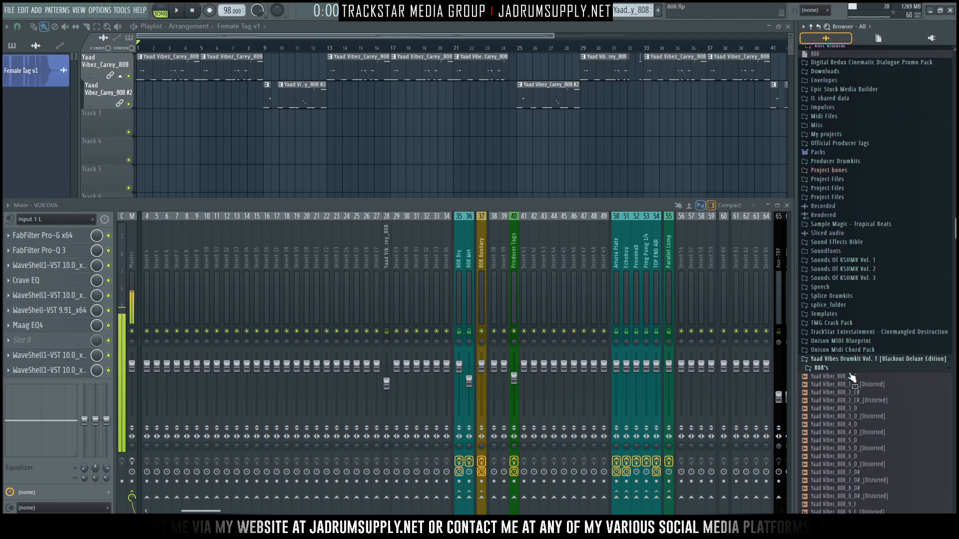
click(835, 379)
click(856, 387)
click(853, 381)
click(855, 373)
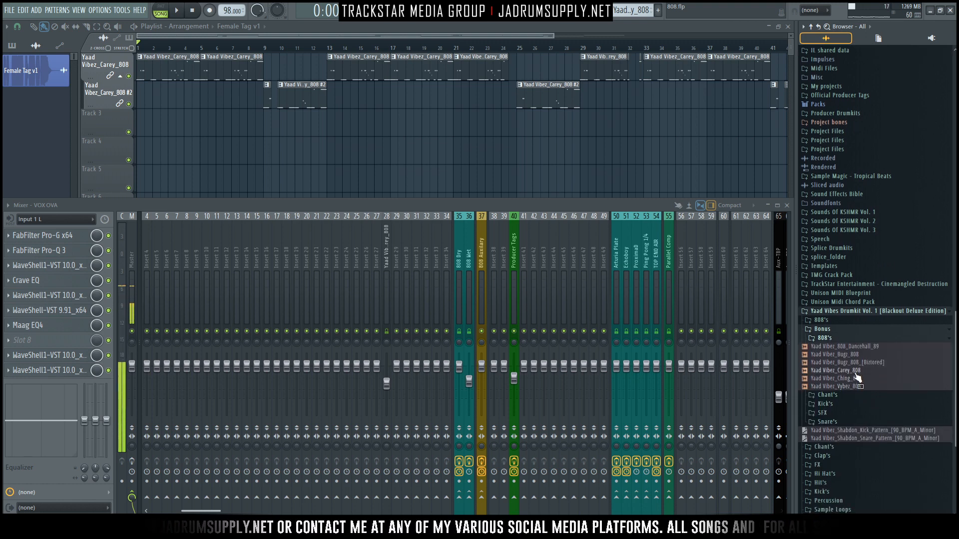
click(855, 373)
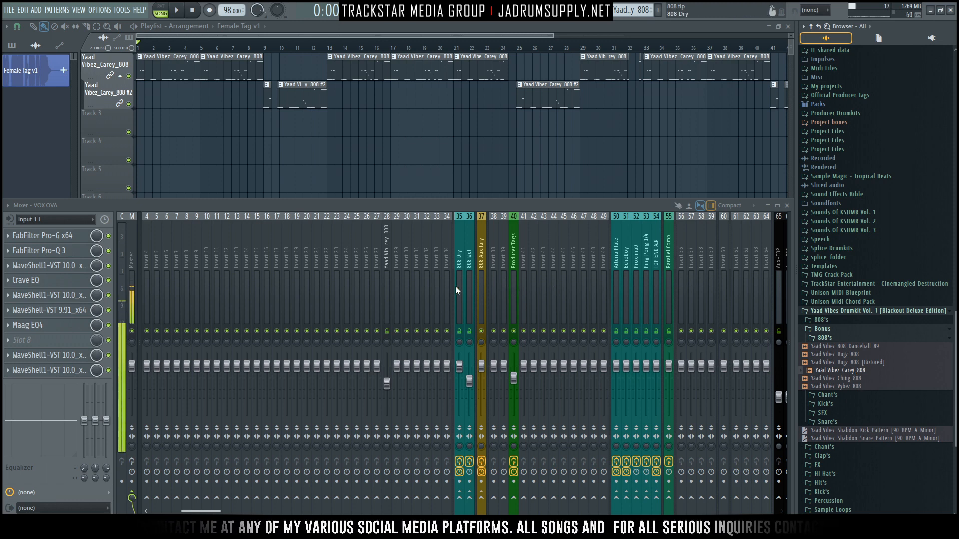
Step: Inspect the routing and effects of the Yaad Vibez_Carey_808, 808 Dry, 808 Wet and 808 Auxiliary mixer tracks
click(384, 260)
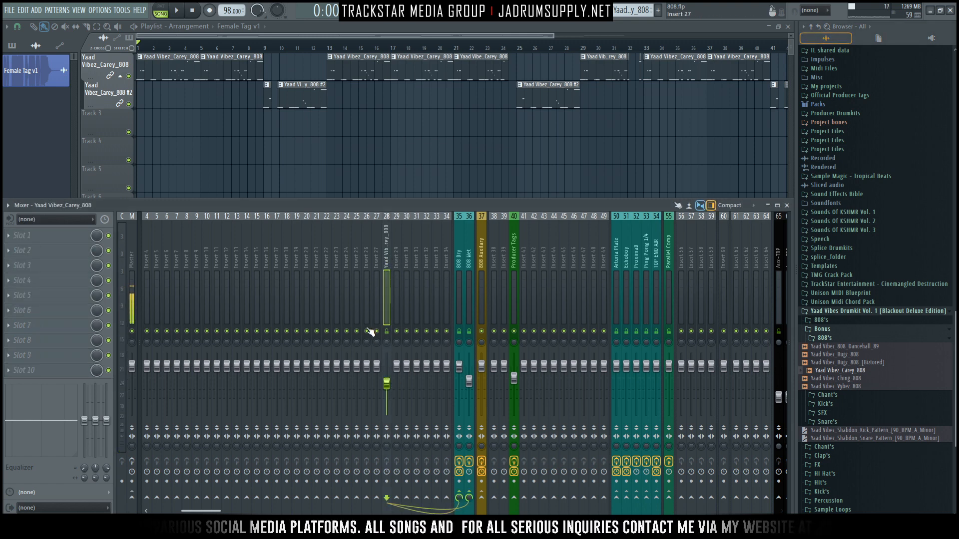
click(459, 306)
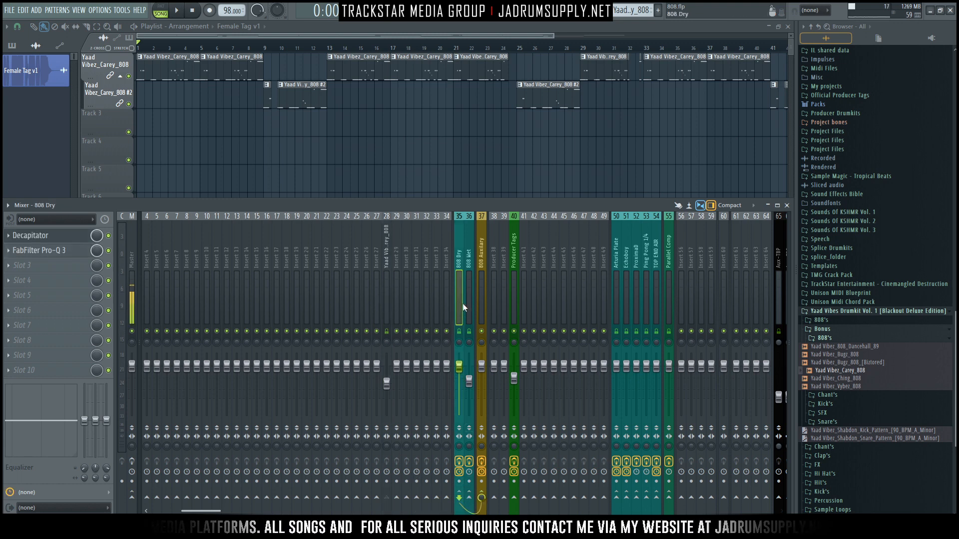
click(469, 301)
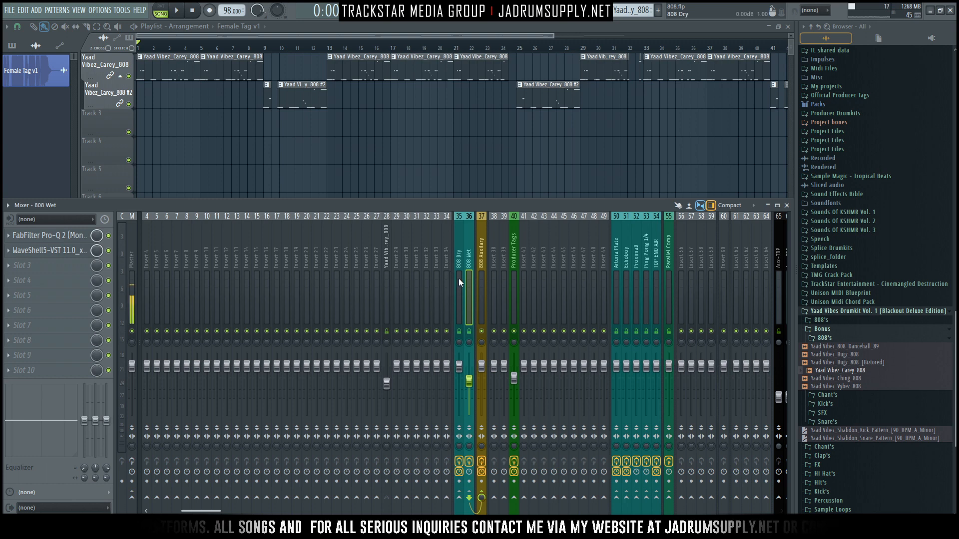
click(482, 253)
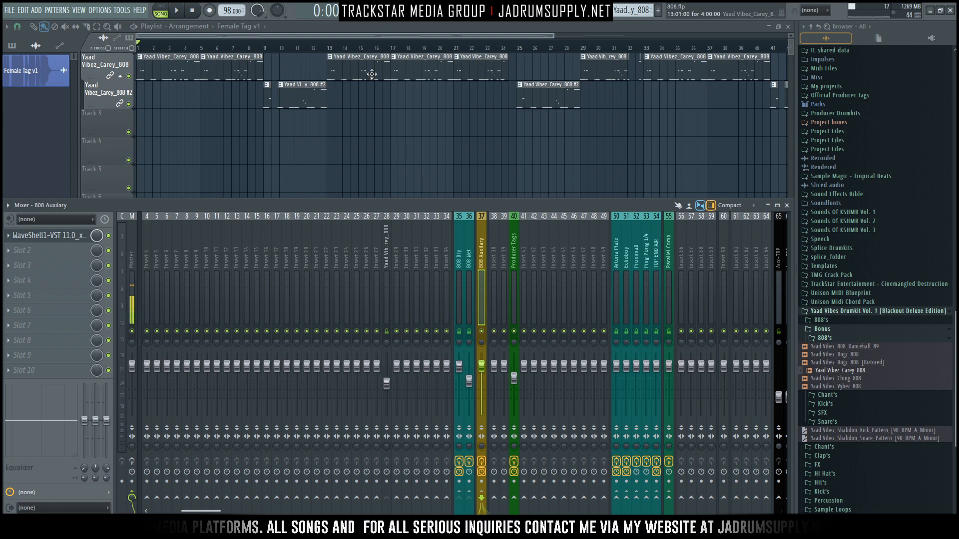
Step: Make a time selection over bars 1 to 9 in the playlist
key(F9)
scroll(171, 43, up, 2)
drag(213, 36, 109, 33)
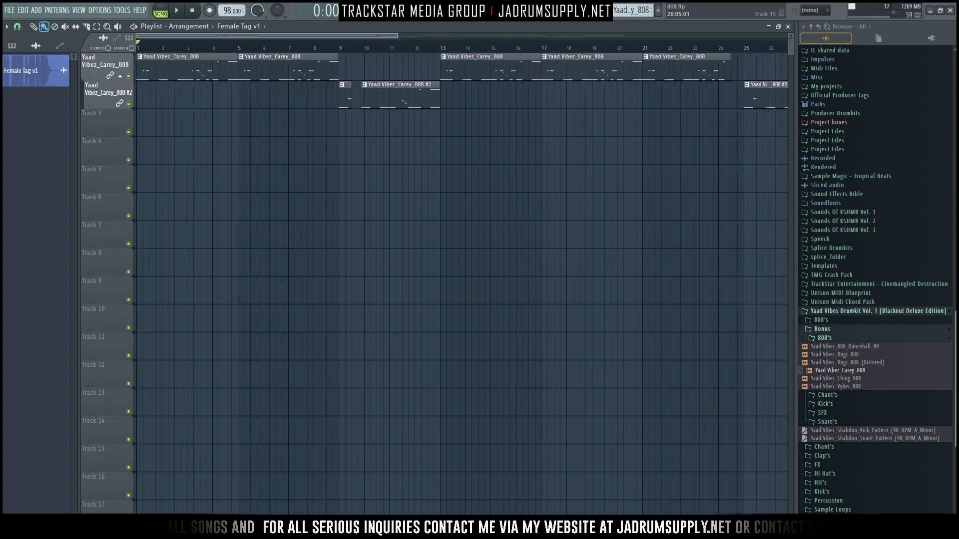
mouse_move(274, 530)
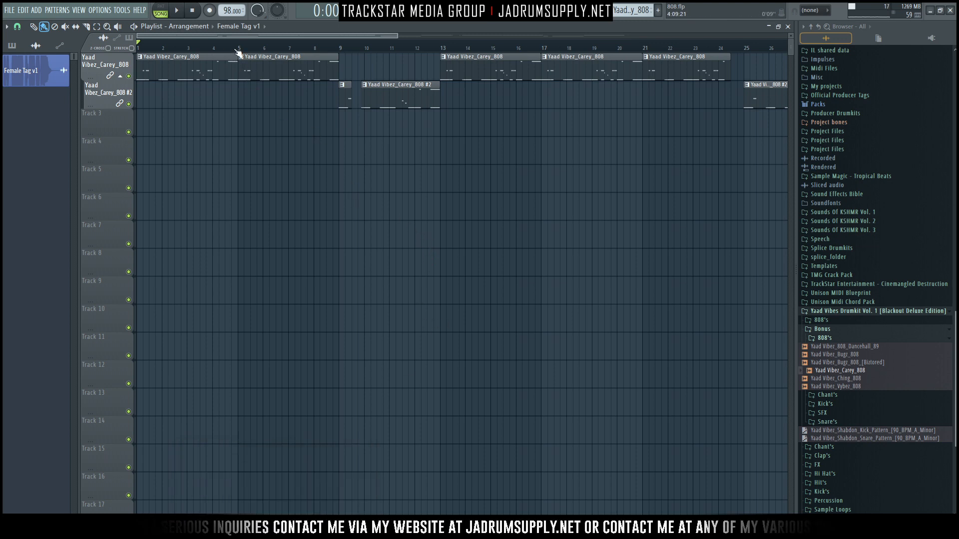
drag(340, 48, 85, 50)
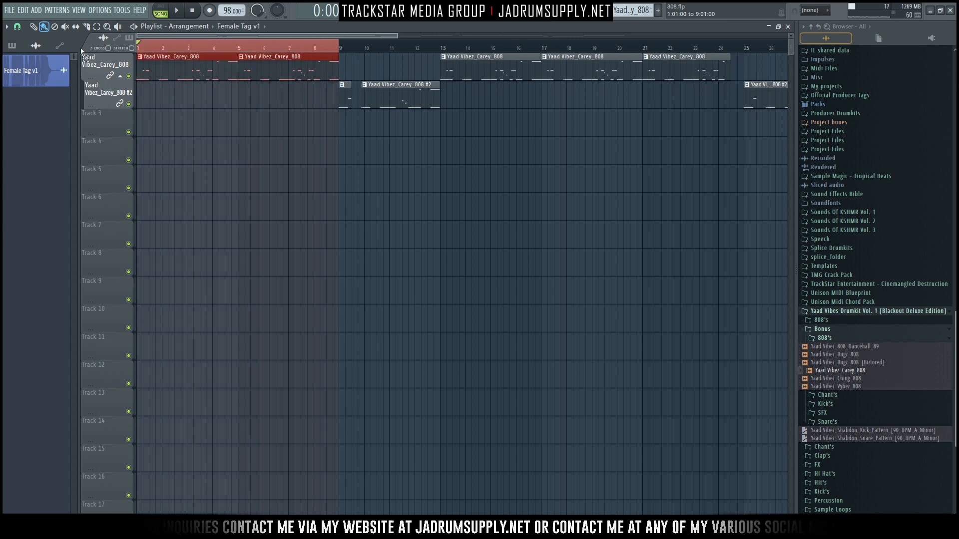
Step: Bypass the effects on the 808 Dry, 808 Wet and 808 Auxiliary mixer tracks and mute 808 Wet
key(F9)
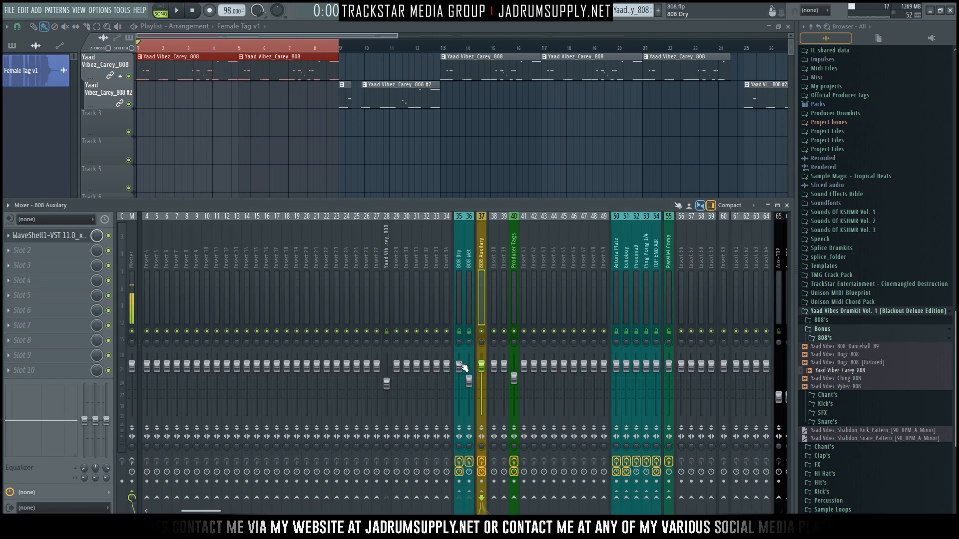
click(482, 462)
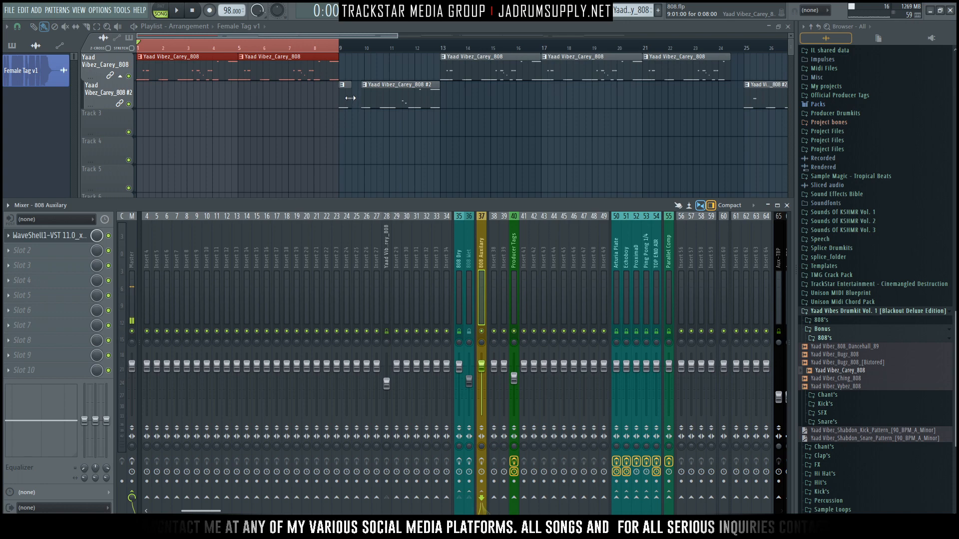
Step: Clear the time selection and move the 808 clips from bar 9 onward four bars later, so they start at bar 13
scroll(447, 126, down, 1)
scroll(477, 121, down, 4)
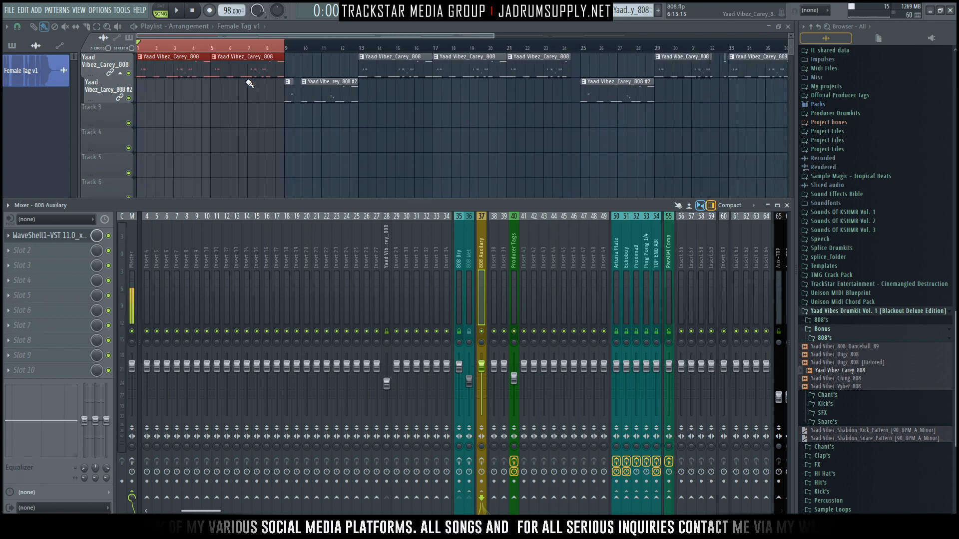
key(F9)
key(ctrl+d)
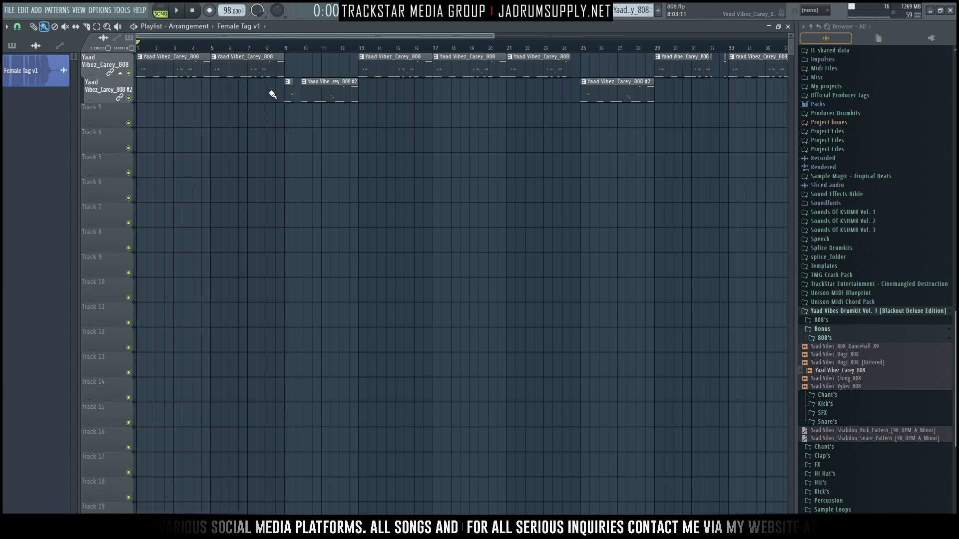
drag(284, 109, 364, 66)
scroll(257, 51, down, 3)
scroll(260, 54, down, 1)
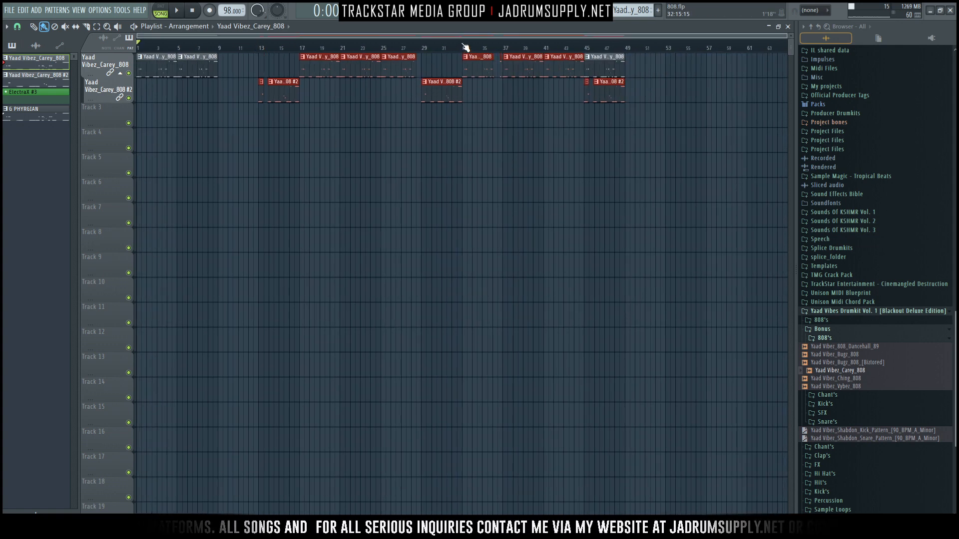
Step: Play the arrangement from the start to hear the 808 with its track effects bypassed
key(F9)
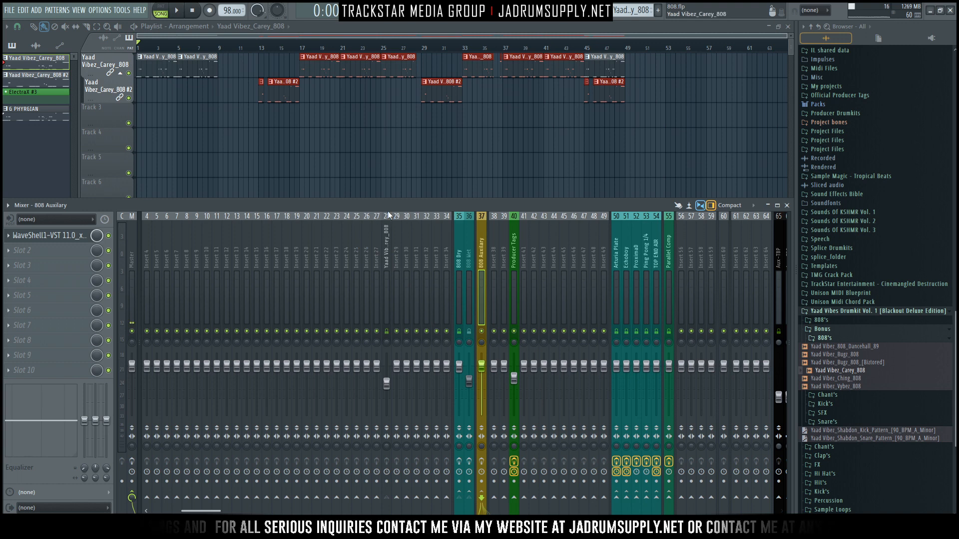
key(space)
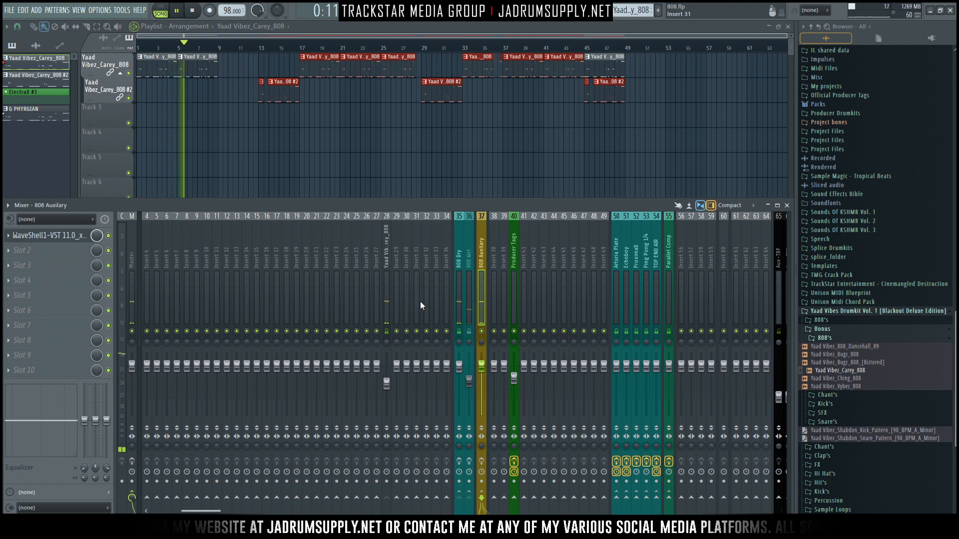
key(space)
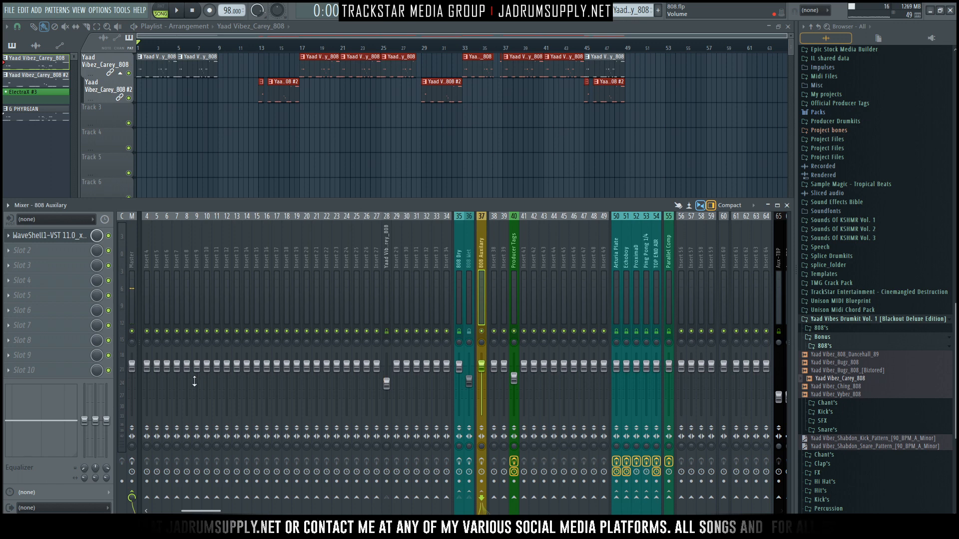
Step: Play the arrangement with the Master effects enabled and the VOX OVA track muted
click(132, 299)
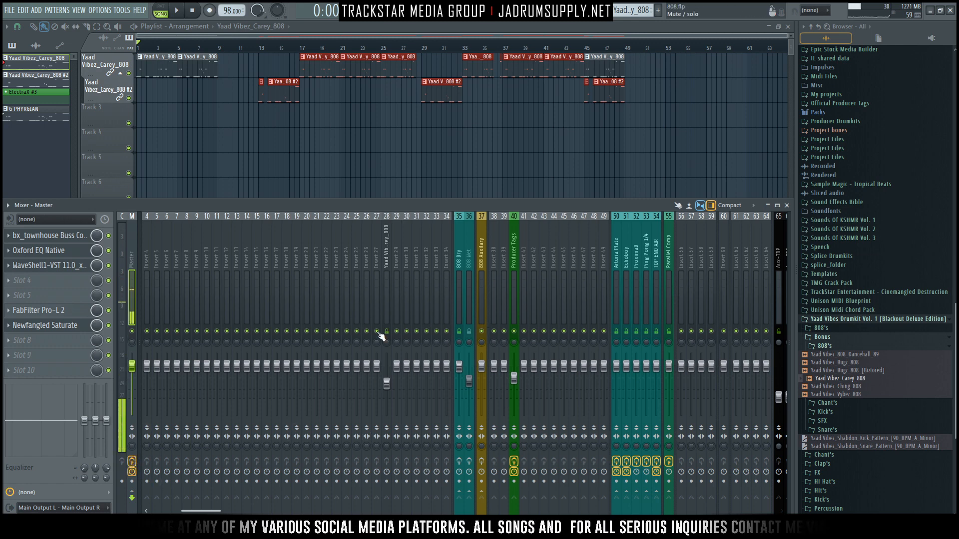
click(148, 332)
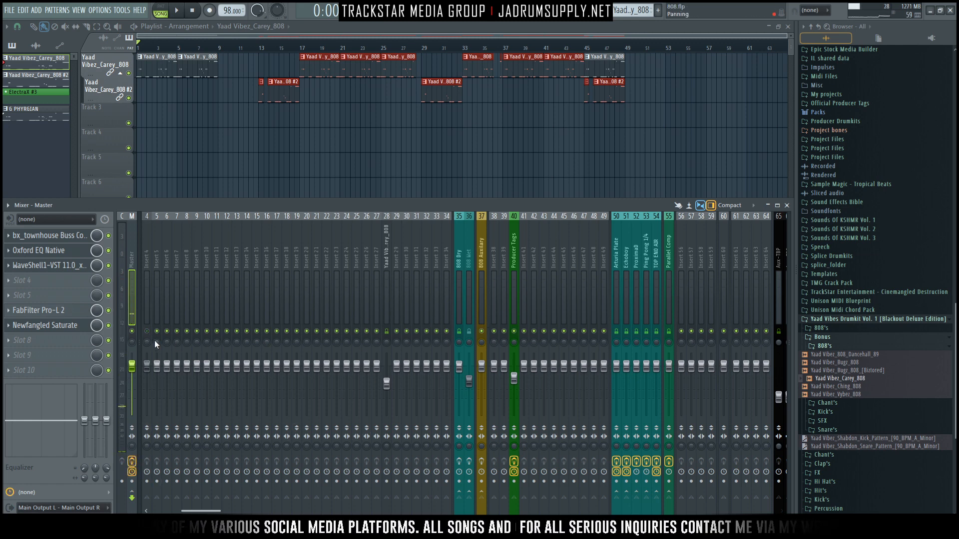
scroll(154, 307, left, 3)
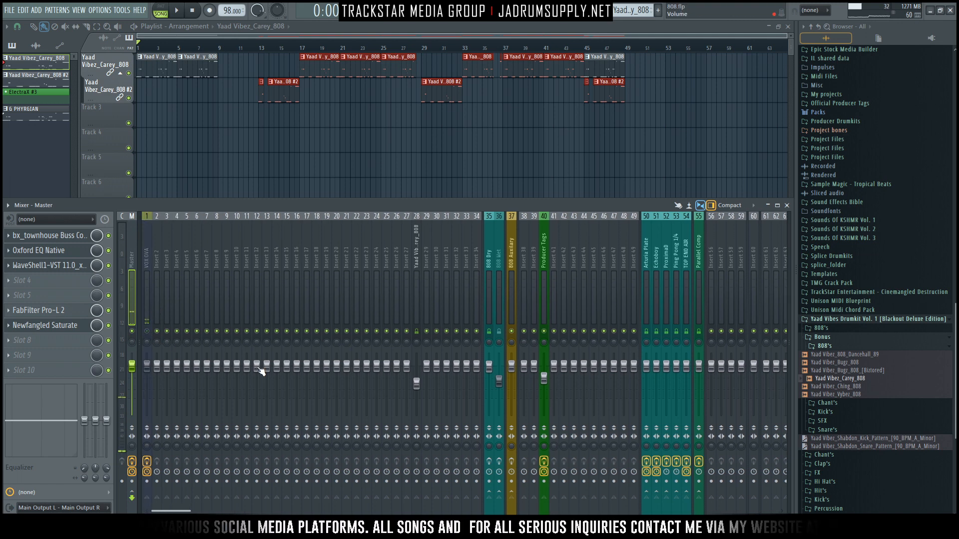
key(space)
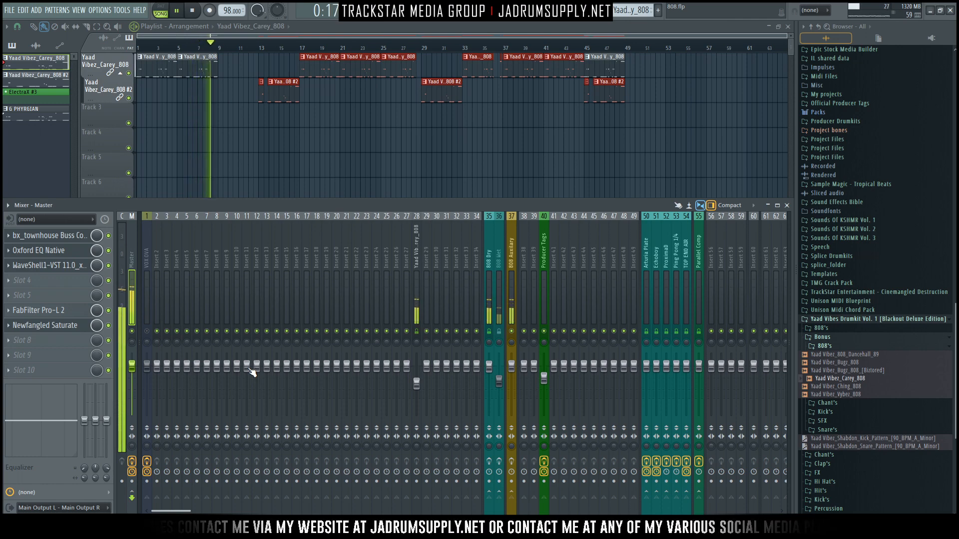
key(space)
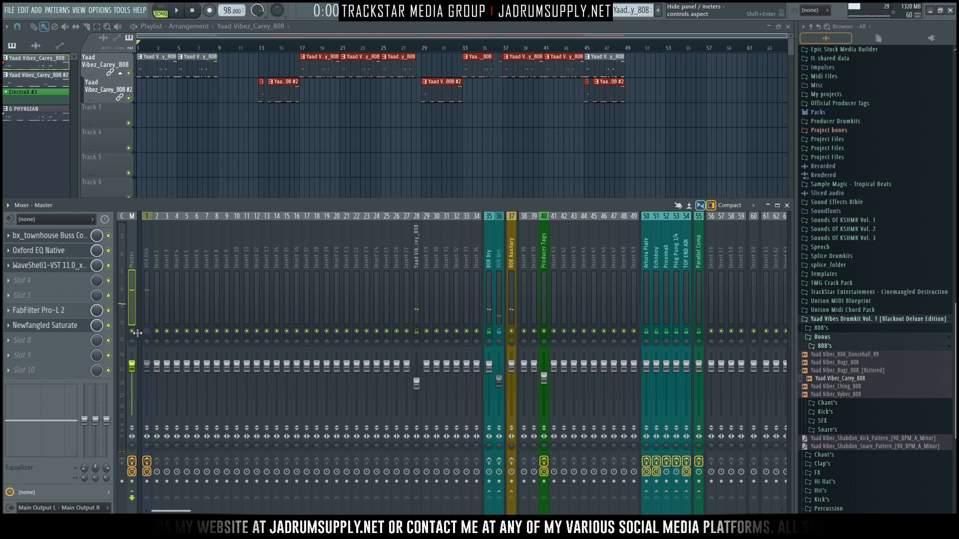
Step: Bypass the Master effects and re-enable the effects on the 808 Dry and 808 Wet tracks
click(132, 461)
click(147, 331)
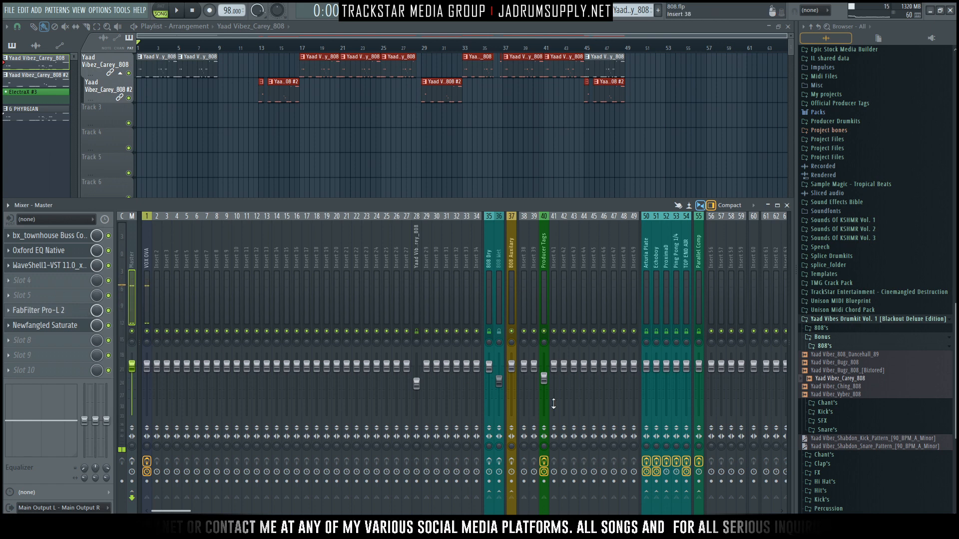
click(489, 460)
click(499, 461)
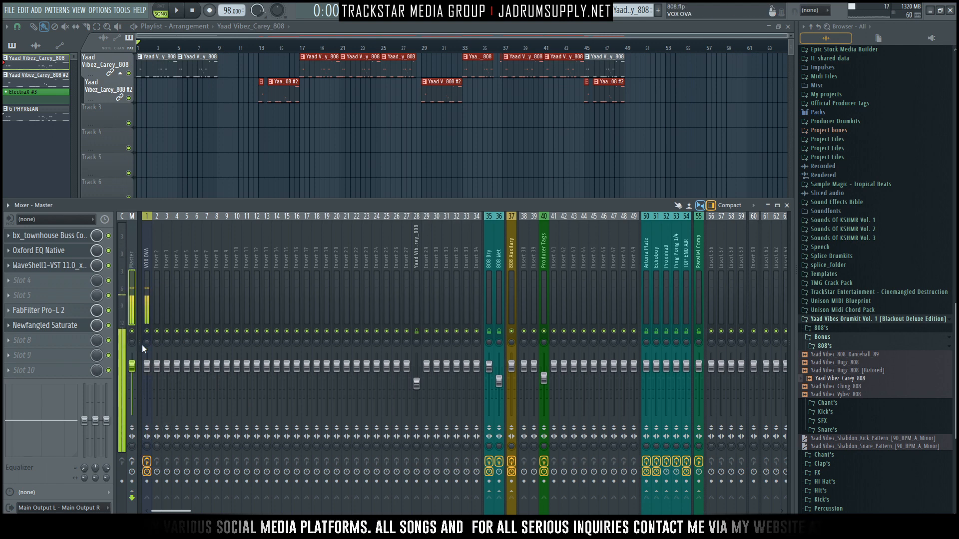
Step: Mute VOX OVA and play the arrangement to hear the 808 with the Dry and Wet track effects active
click(147, 331)
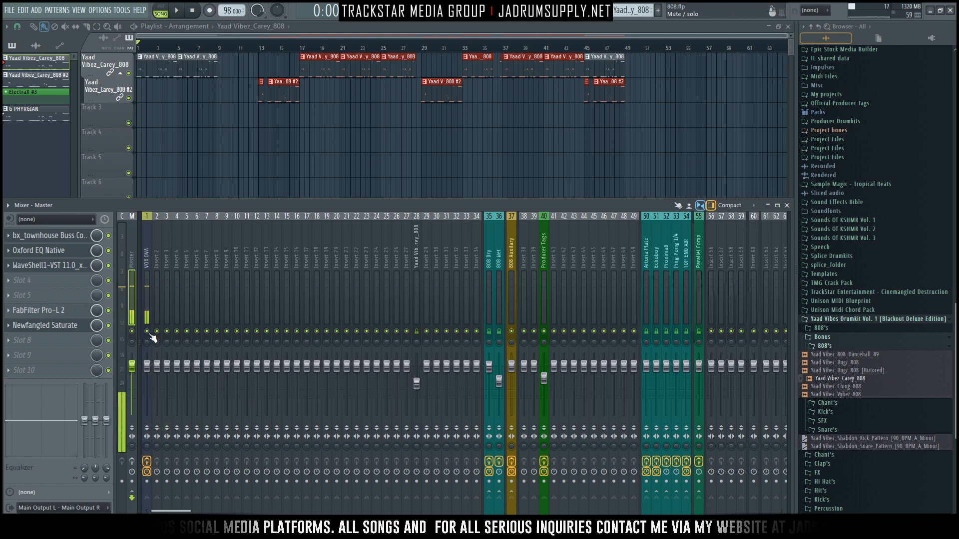
click(132, 460)
key(space)
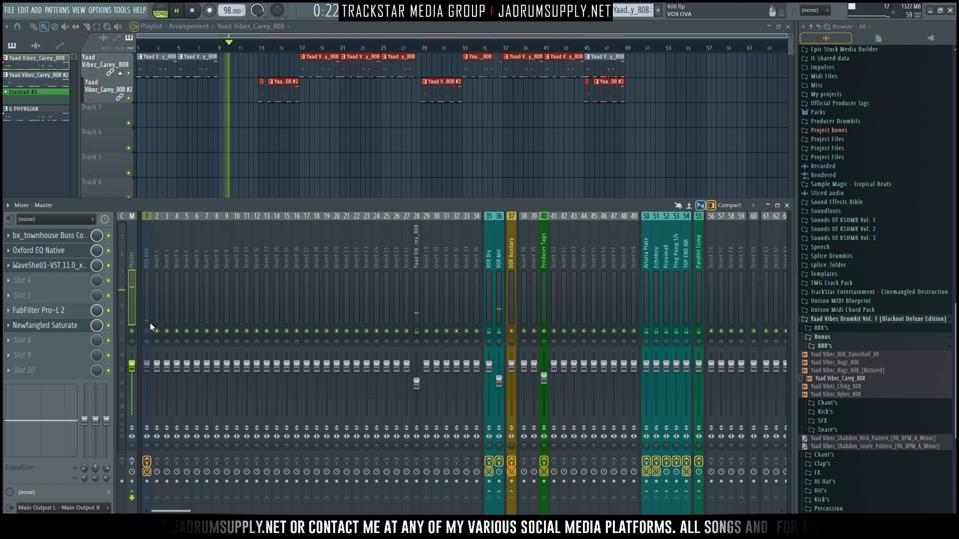
key(space)
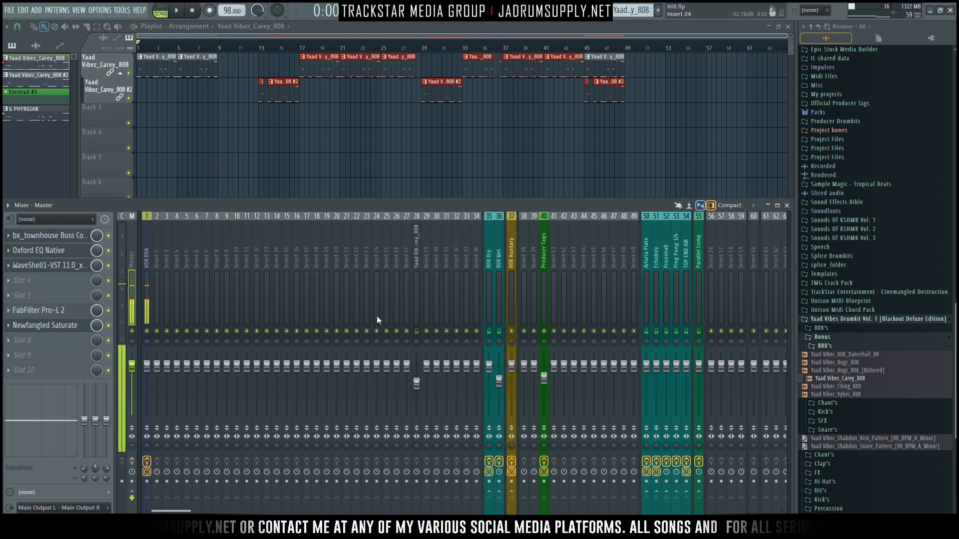
Step: Trace the routing of the Yaad Vibez_Carey_808 track through the 808 Dry and 808 Auxiliary tracks
click(416, 287)
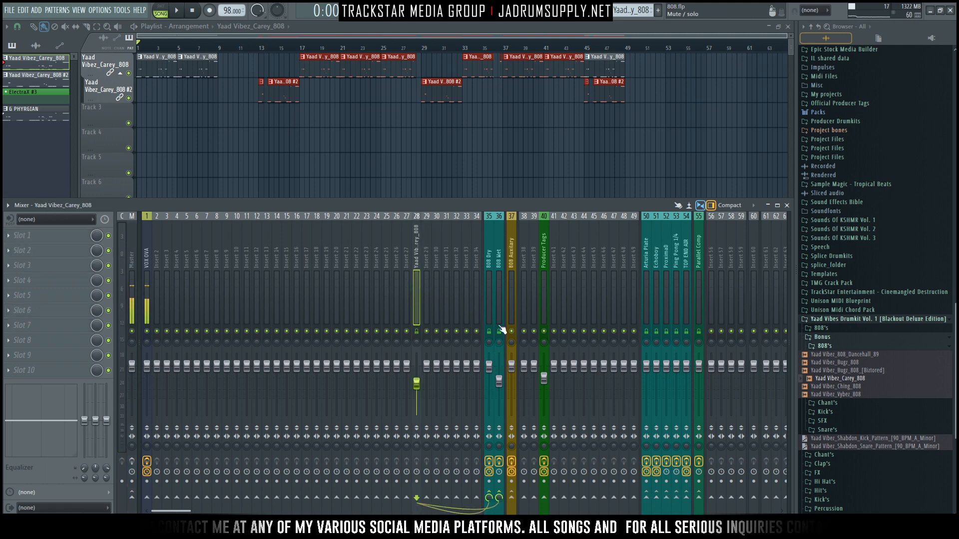
click(488, 312)
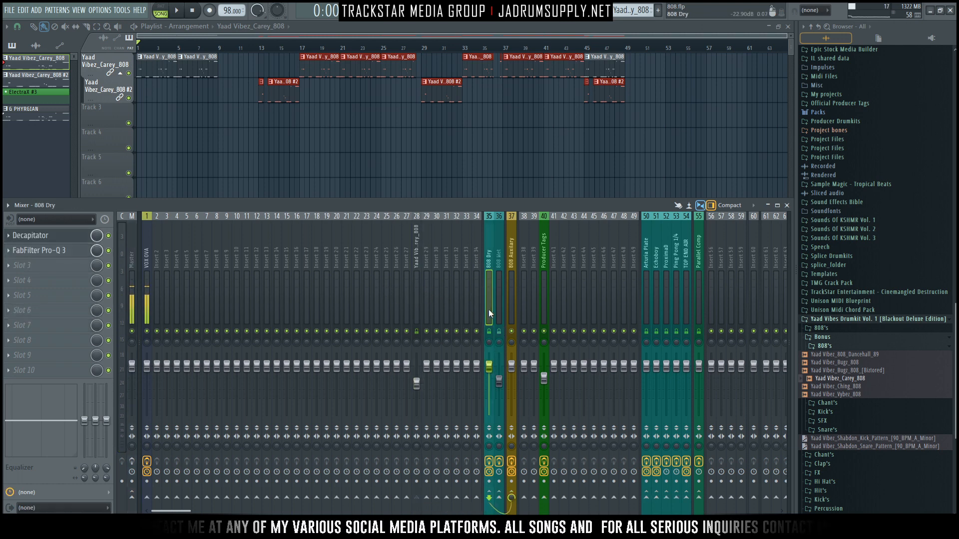
click(417, 279)
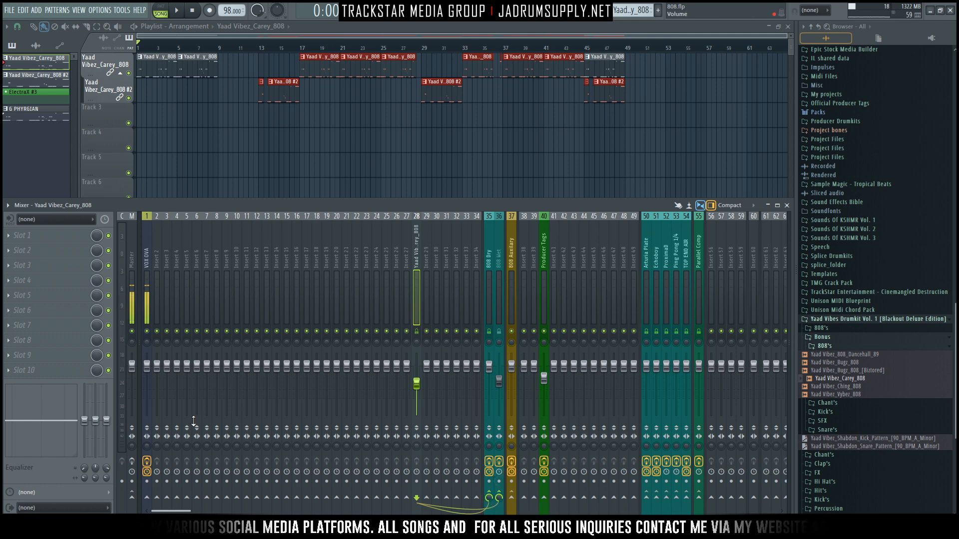
click(511, 274)
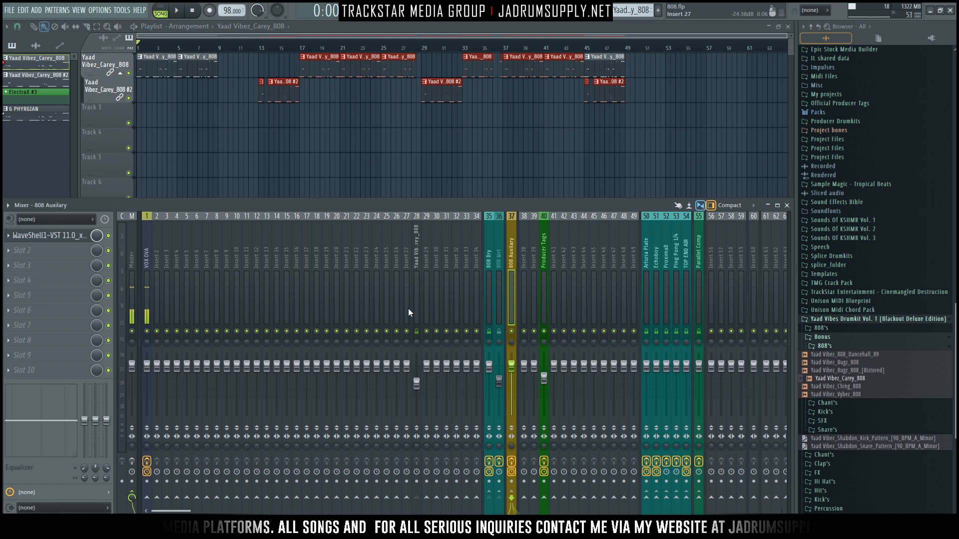
click(417, 293)
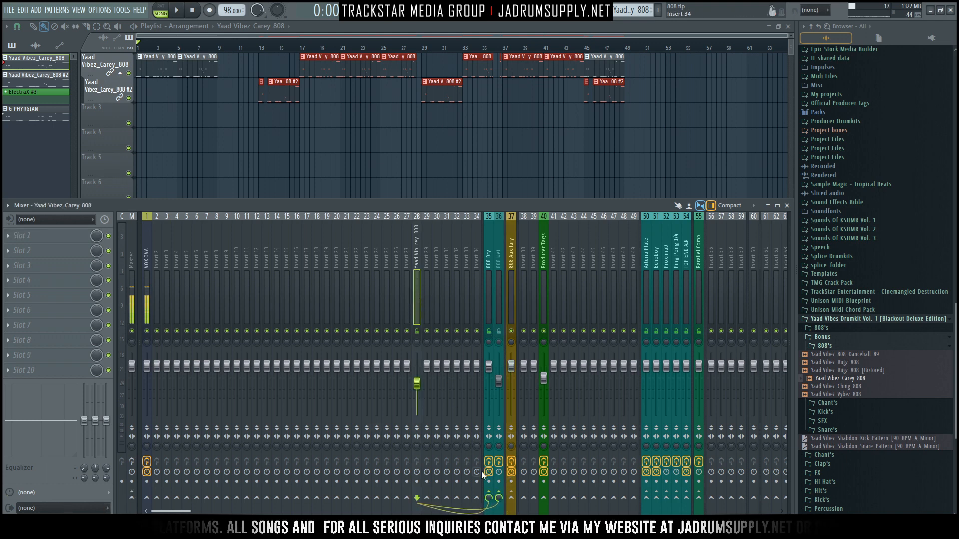
Step: Open the FabFilter Pro-Q 3 and Decapitator plugins on the 808 Dry track
click(488, 282)
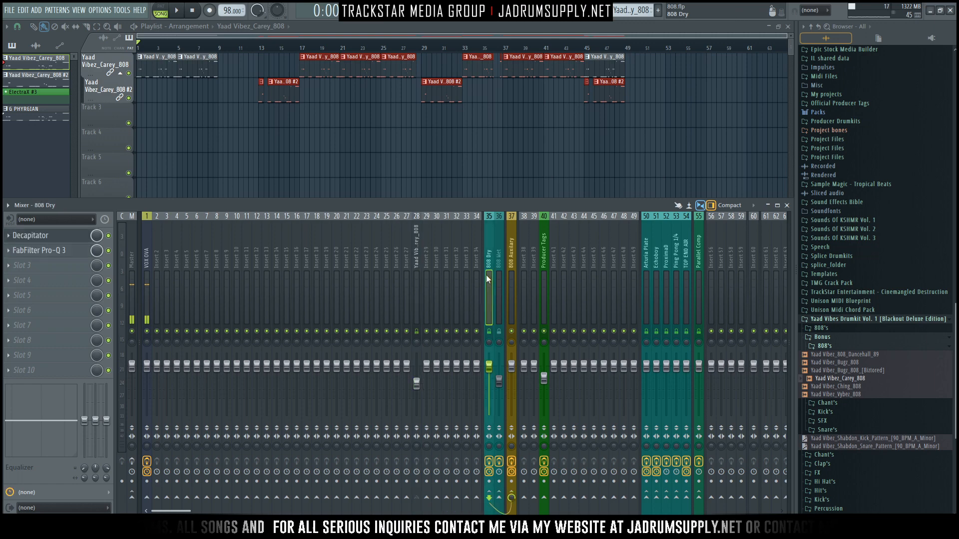
click(58, 250)
click(59, 236)
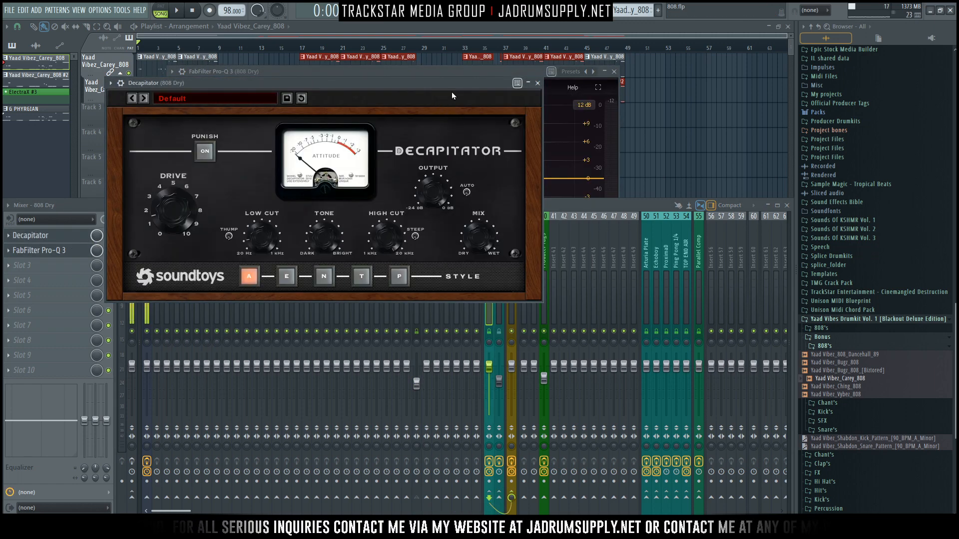
Step: Mute the 808 Wet track and bypass FabFilter Pro-Q 3 on the 808 Dry track to isolate Decapitator
drag(407, 83, 477, 79)
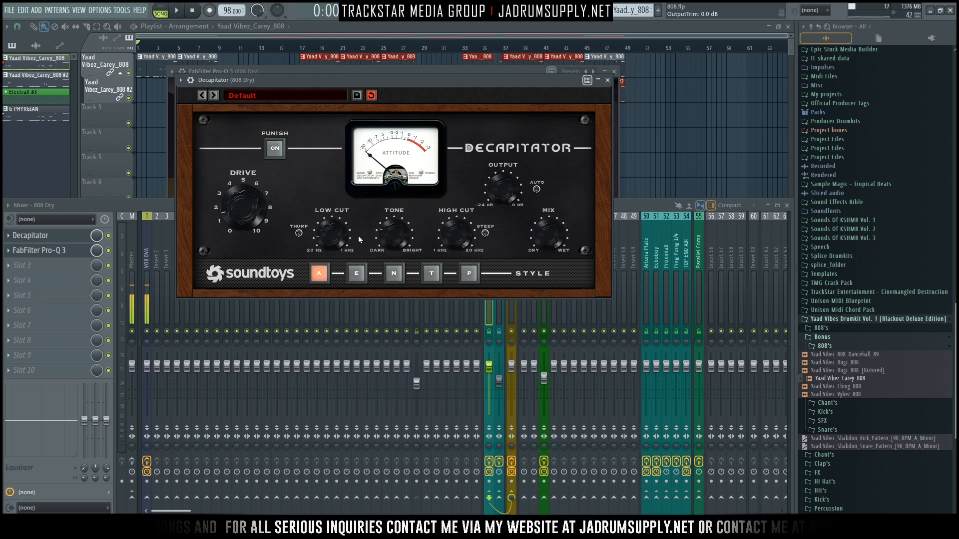
click(506, 335)
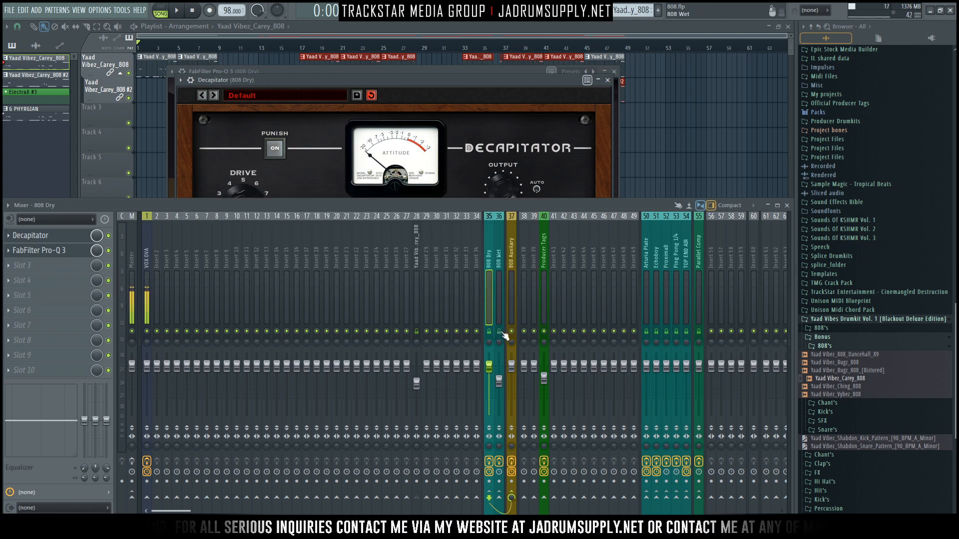
drag(433, 78, 439, 69)
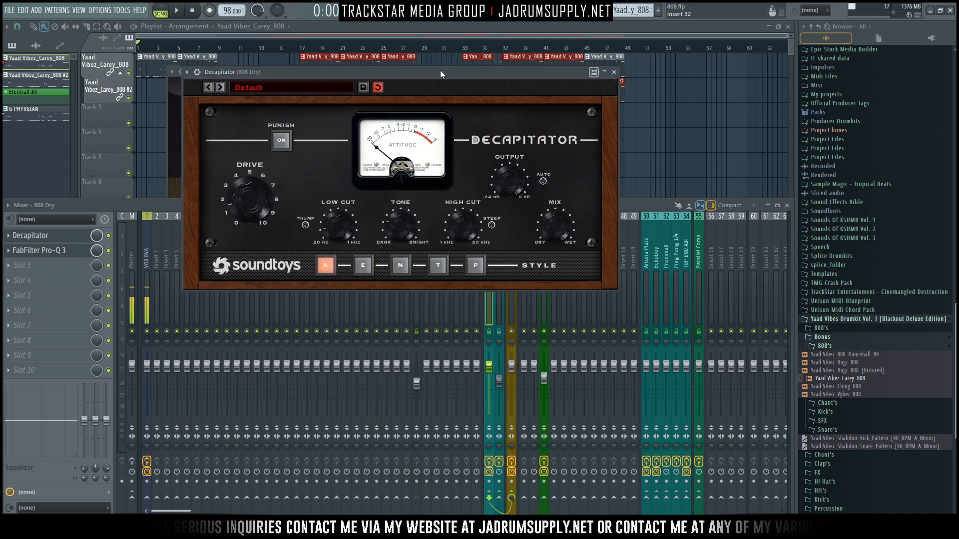
click(109, 250)
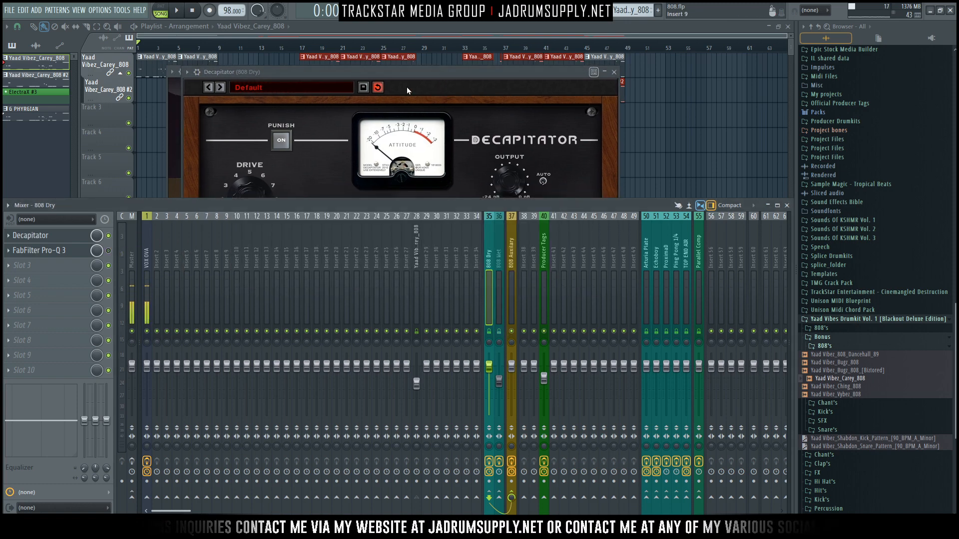
Step: Play the arrangement and compare the 808 Dry track with Decapitator bypassed and enabled, leaving it enabled
drag(436, 76, 435, 70)
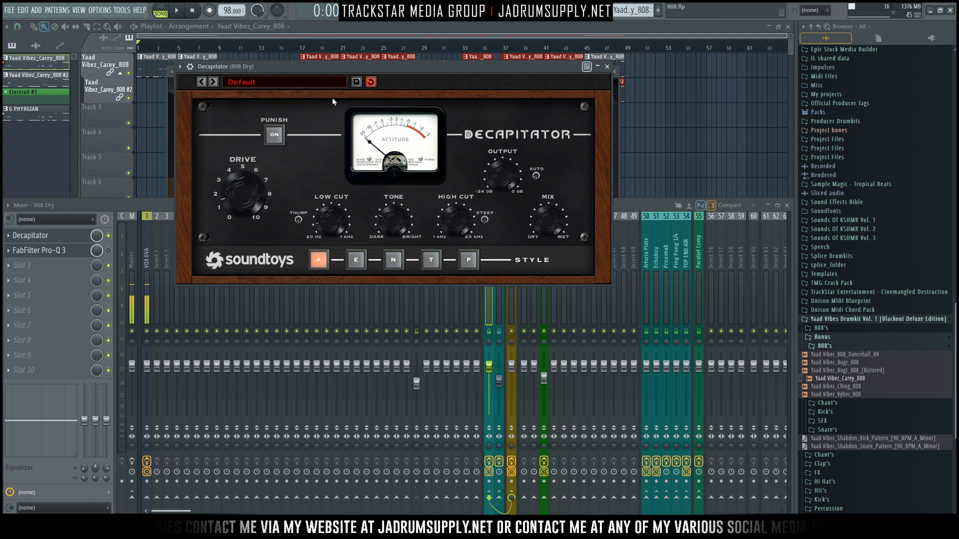
click(109, 241)
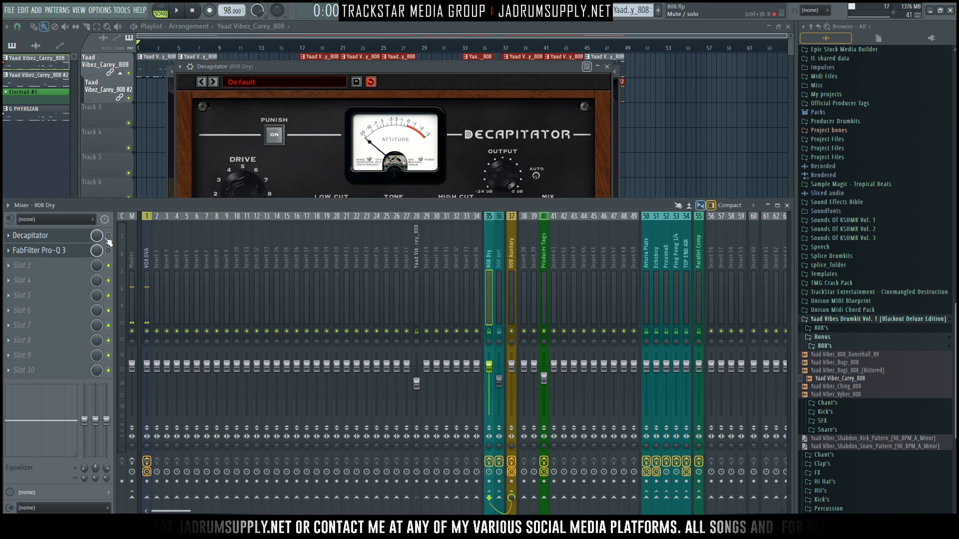
key(space)
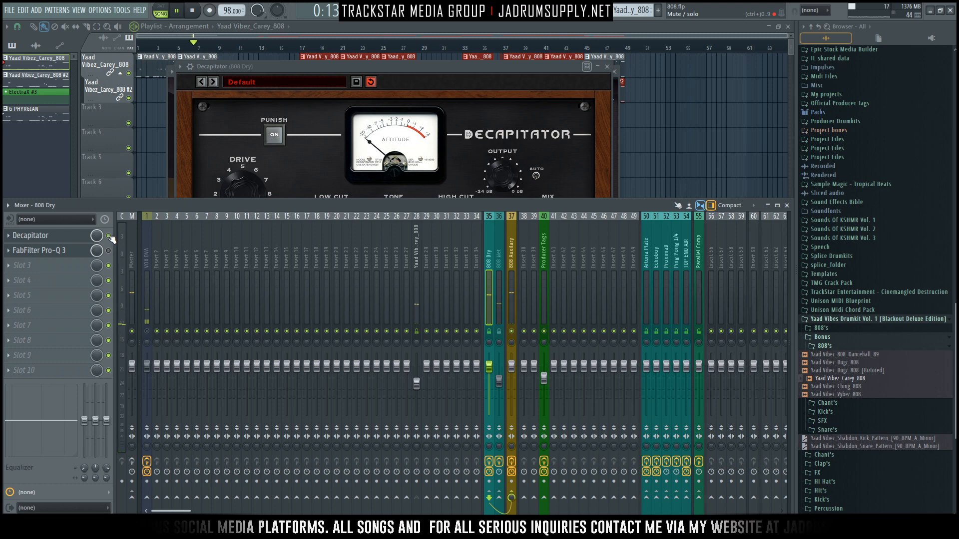
click(108, 235)
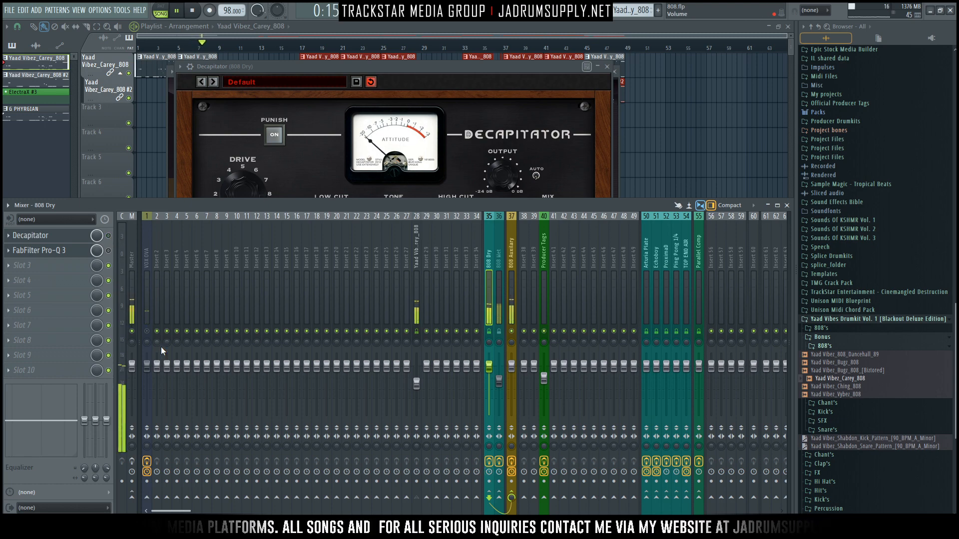
click(109, 236)
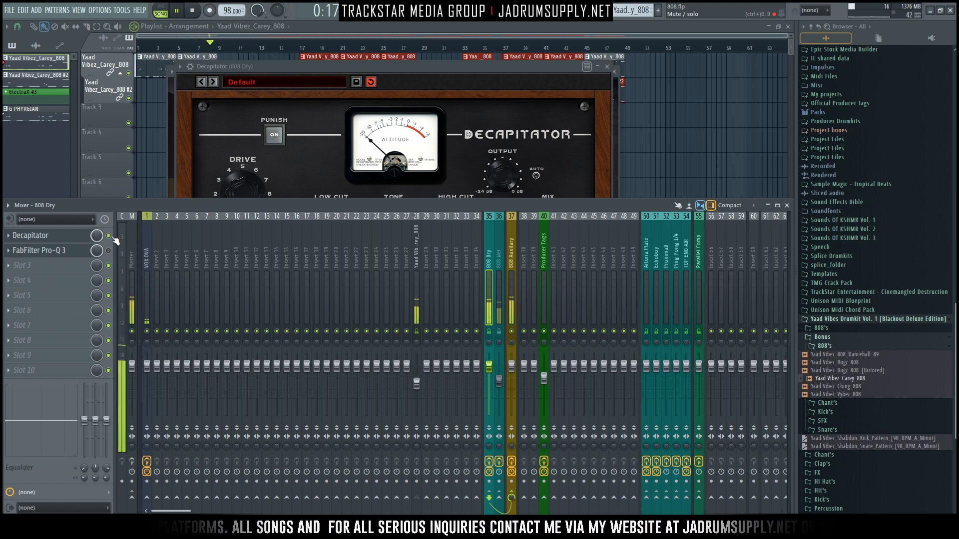
key(space)
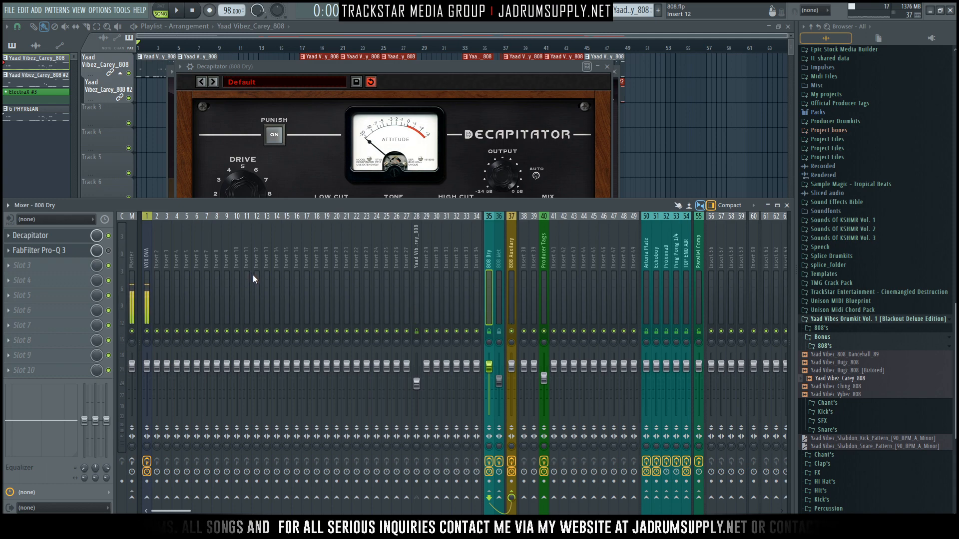
Step: Reopen and re-enable FabFilter Pro-Q 3 on the 808 Dry track and move its window clear of Decapitator's
click(459, 67)
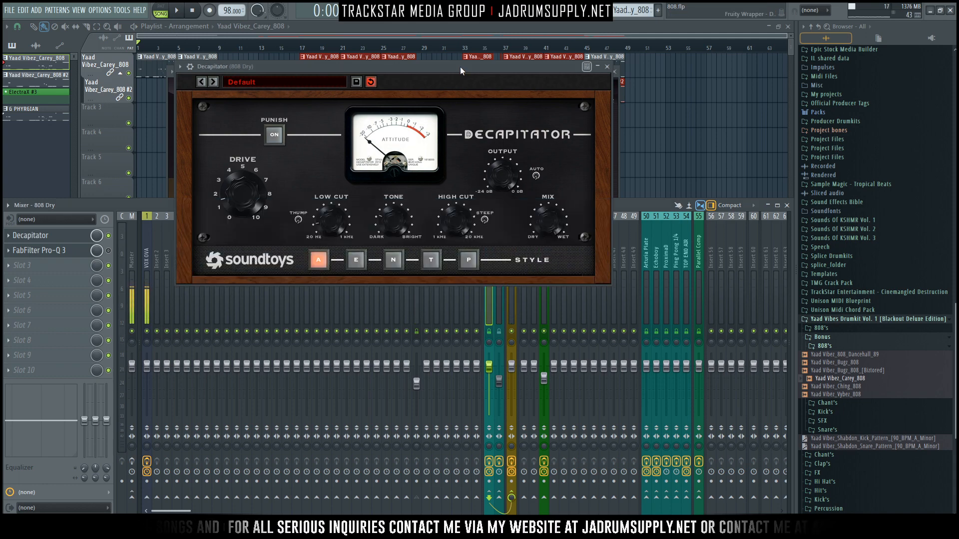
drag(460, 67, 492, 72)
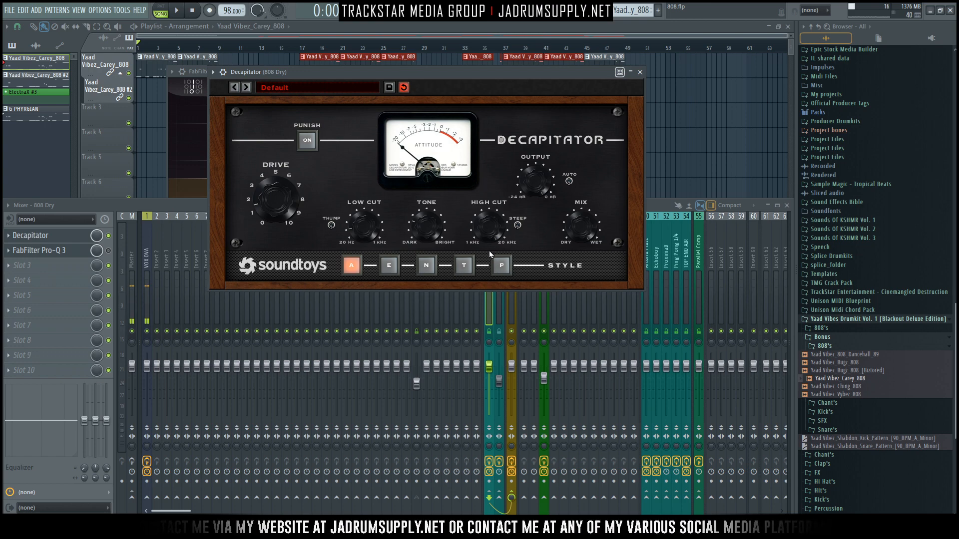
click(67, 251)
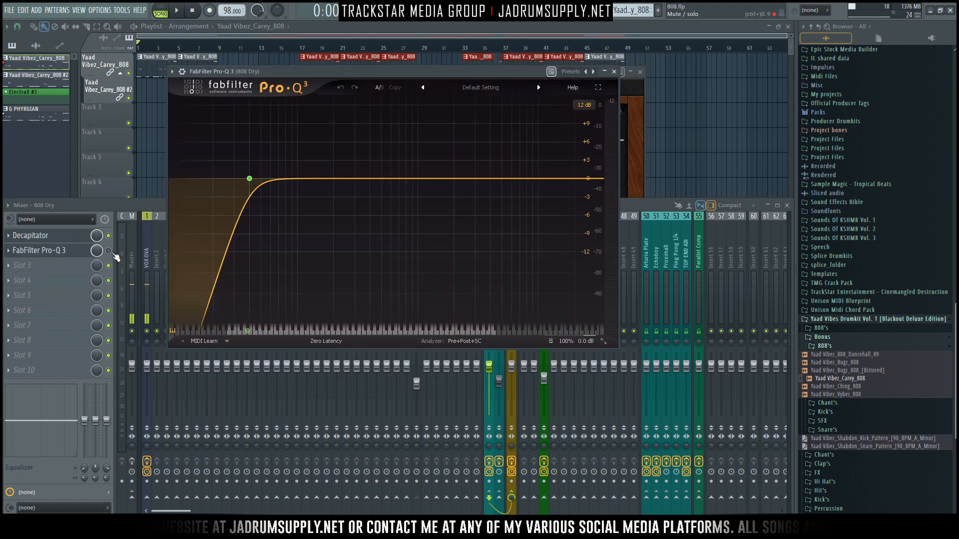
click(112, 253)
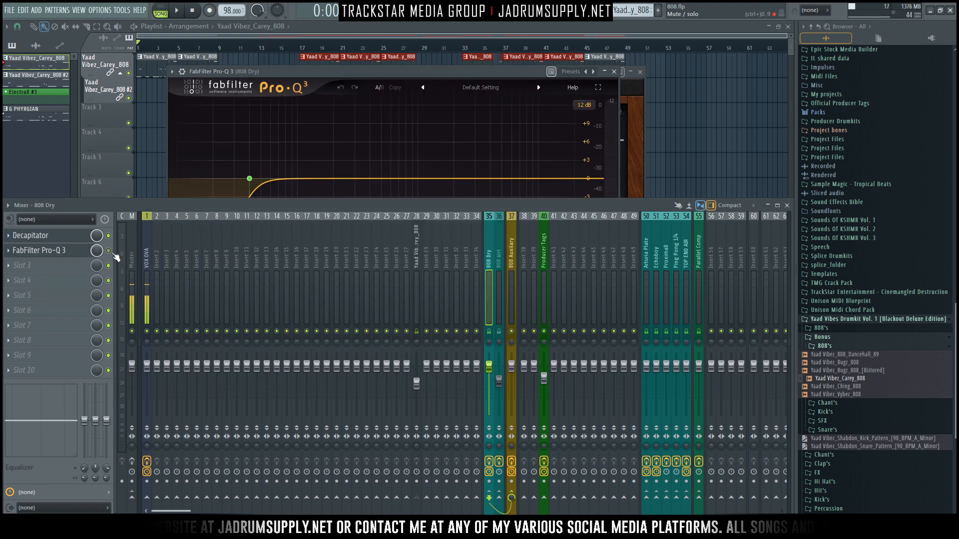
click(309, 73)
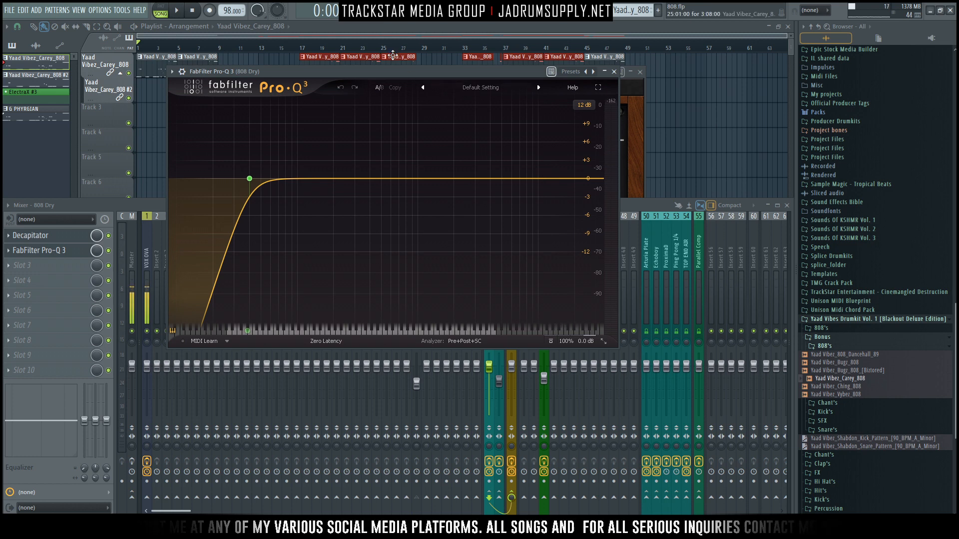
drag(471, 72, 580, 169)
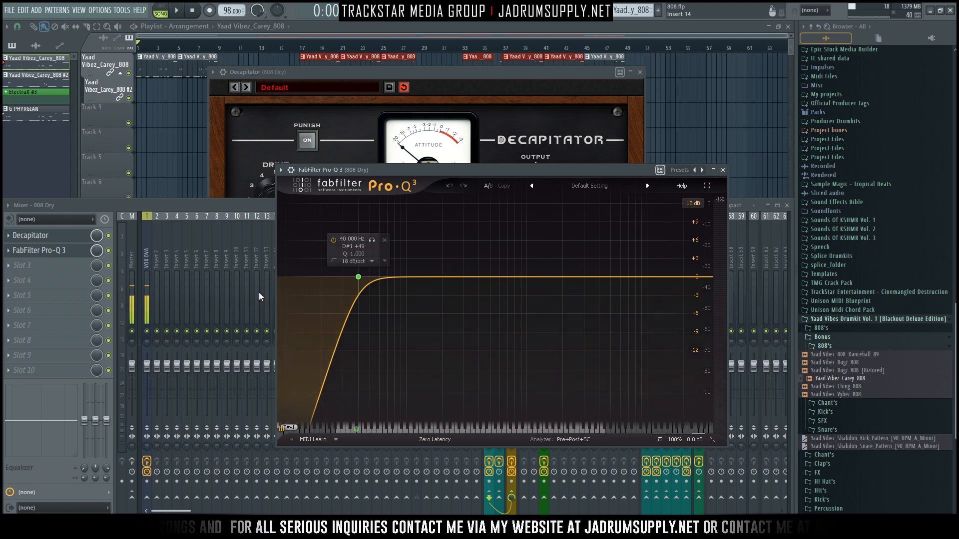
Step: Play the arrangement and compare the 808 Dry track with FabFilter Pro-Q 3 bypassed and enabled
click(109, 250)
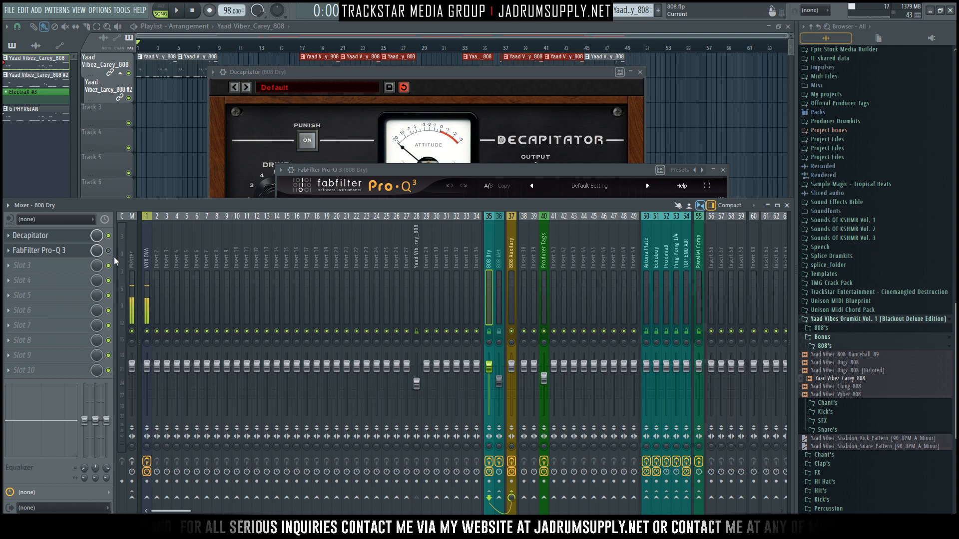
key(space)
click(110, 253)
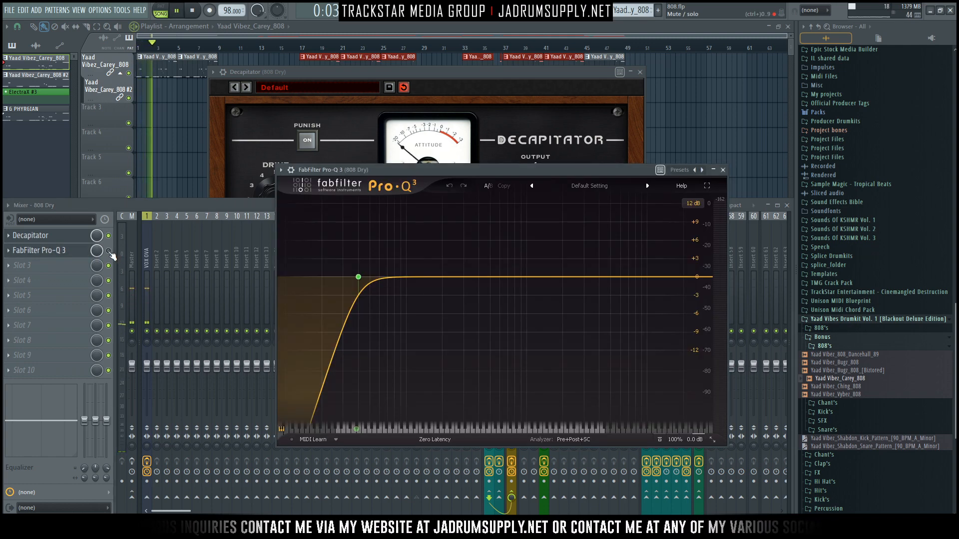
click(111, 253)
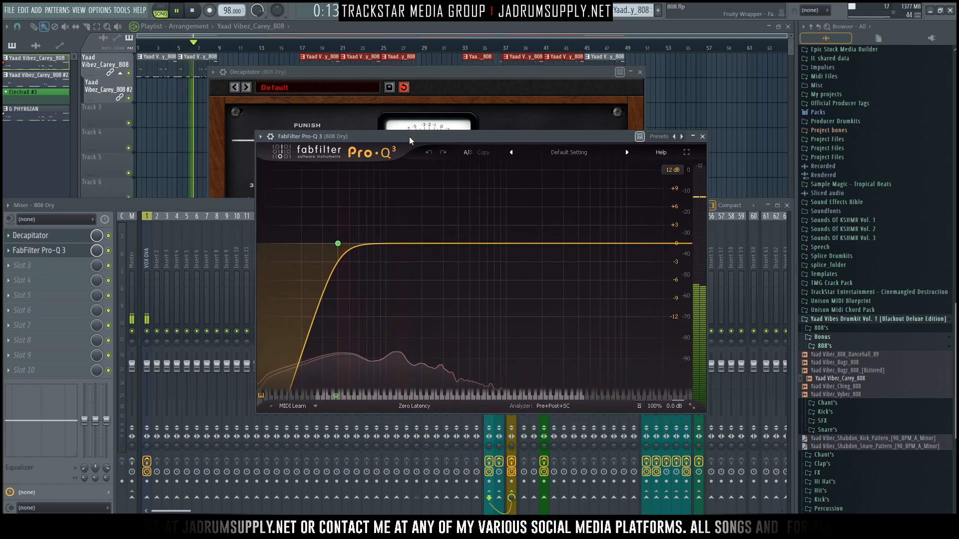
key(space)
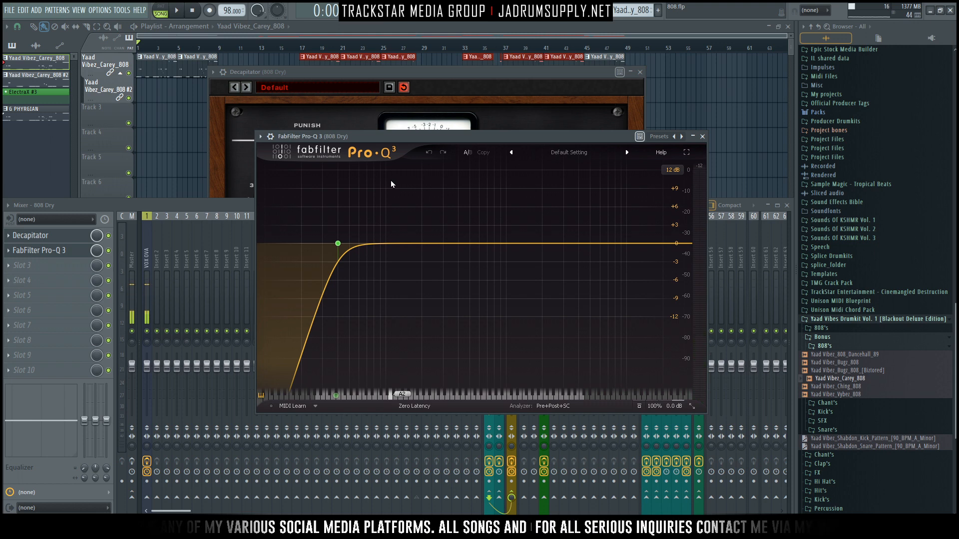
Step: Unmute the 808 Wet track, mute 808 Dry, and leave both 808 Wet effects enabled
drag(473, 138, 285, 77)
click(568, 204)
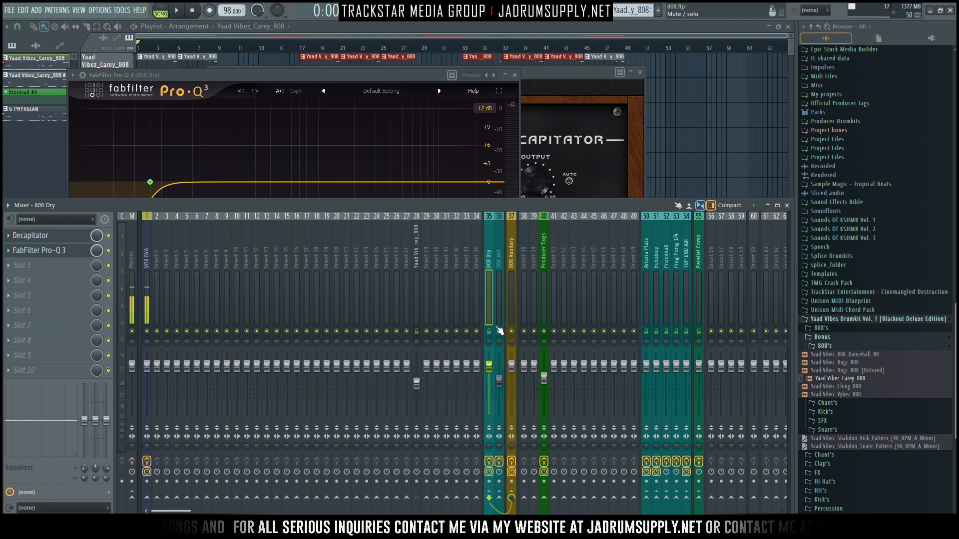
click(500, 293)
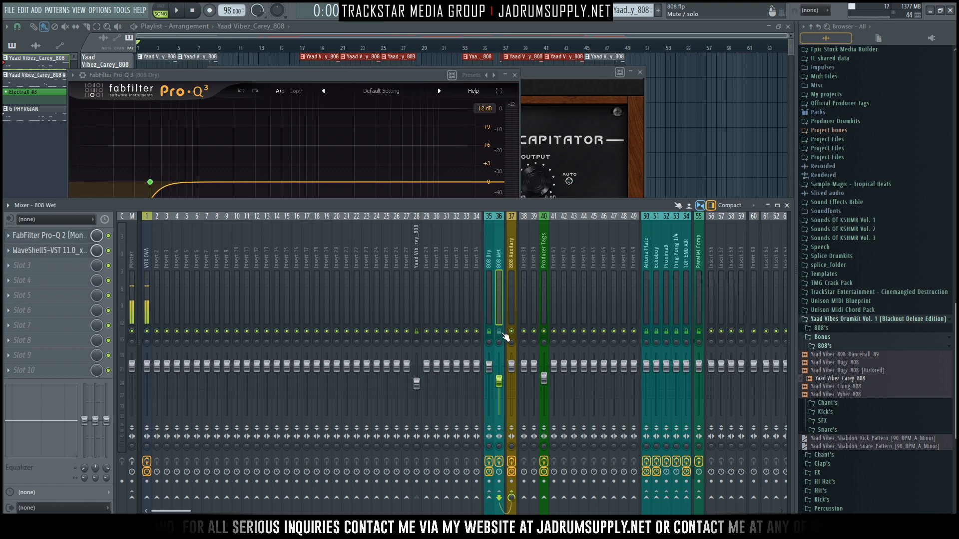
click(491, 333)
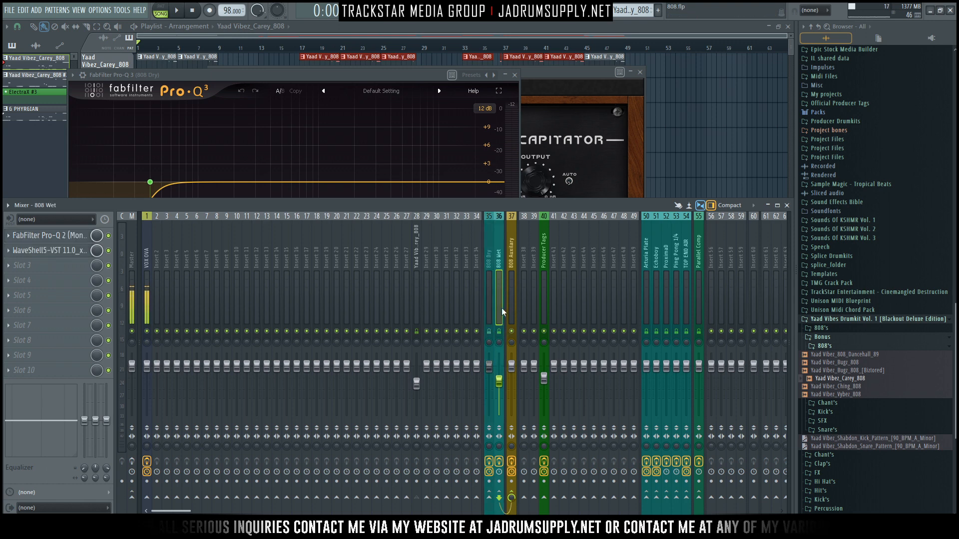
click(108, 251)
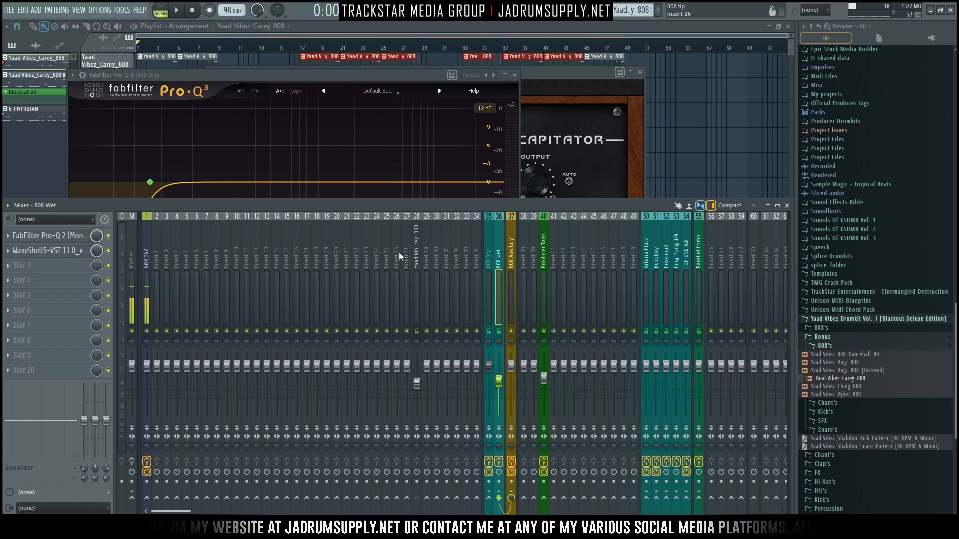
Step: Close the 808 Dry plugin windows and view FabFilter Pro-Q 2 on the 808 Wet track during playback
click(515, 75)
click(637, 85)
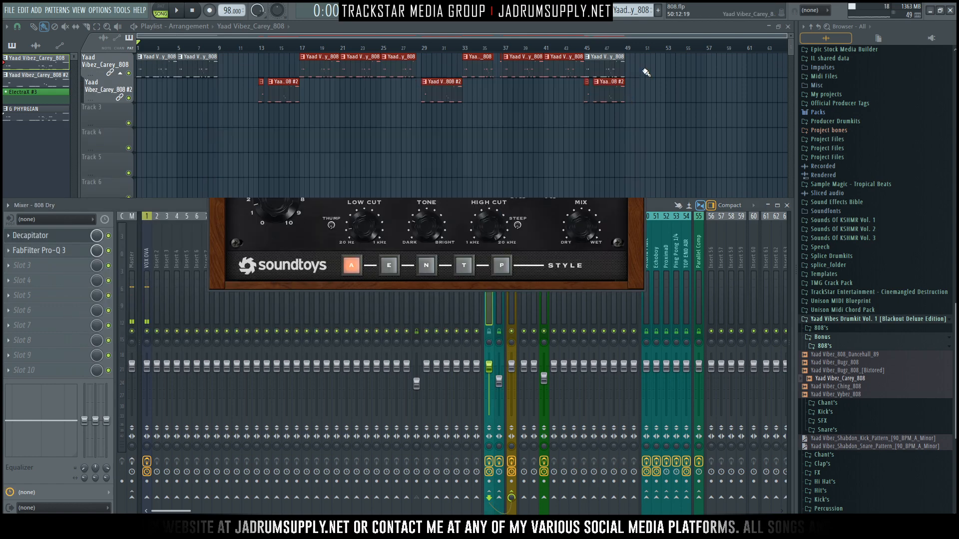
key(space)
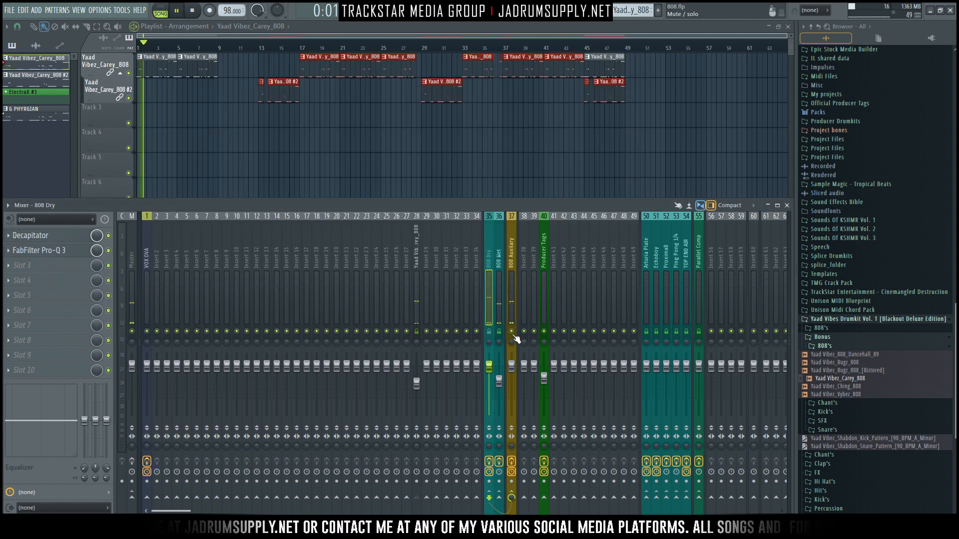
click(496, 283)
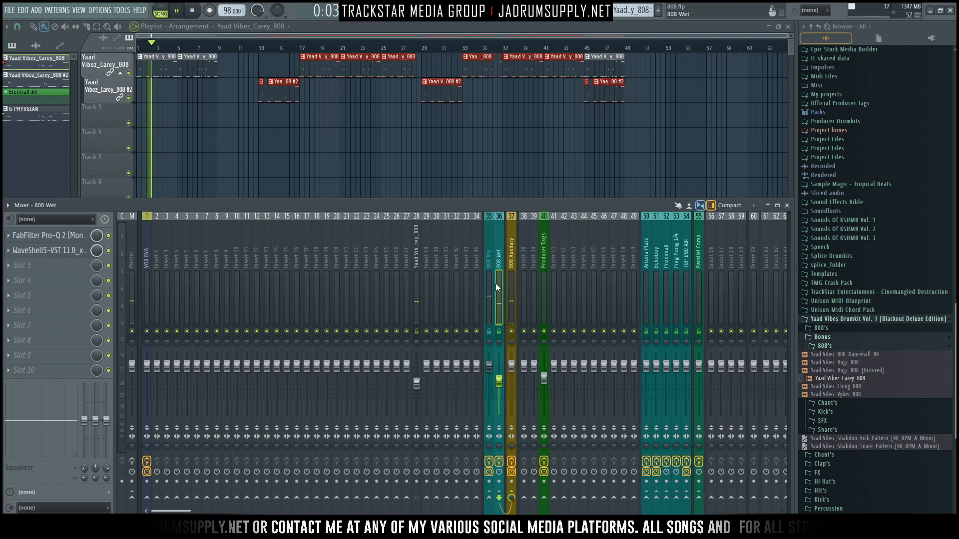
click(50, 236)
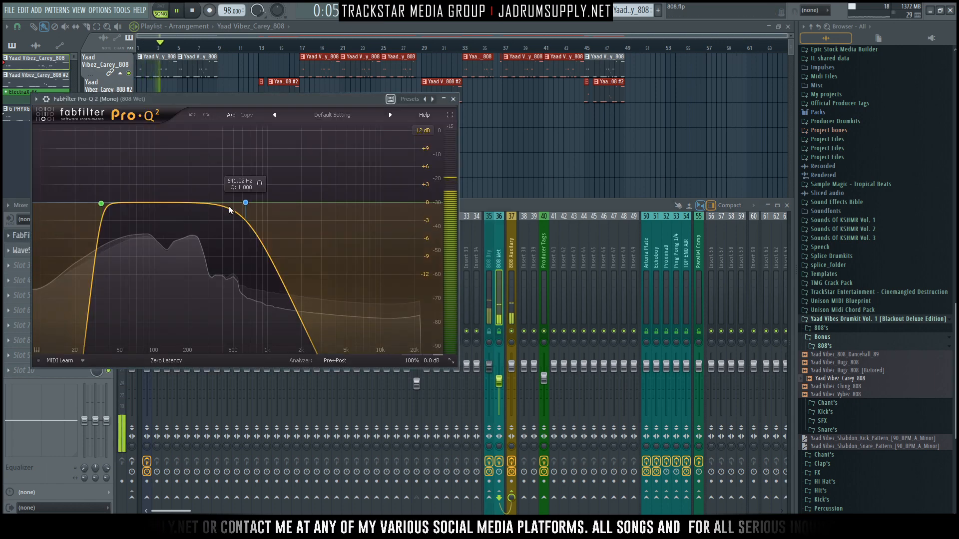
drag(307, 101, 482, 73)
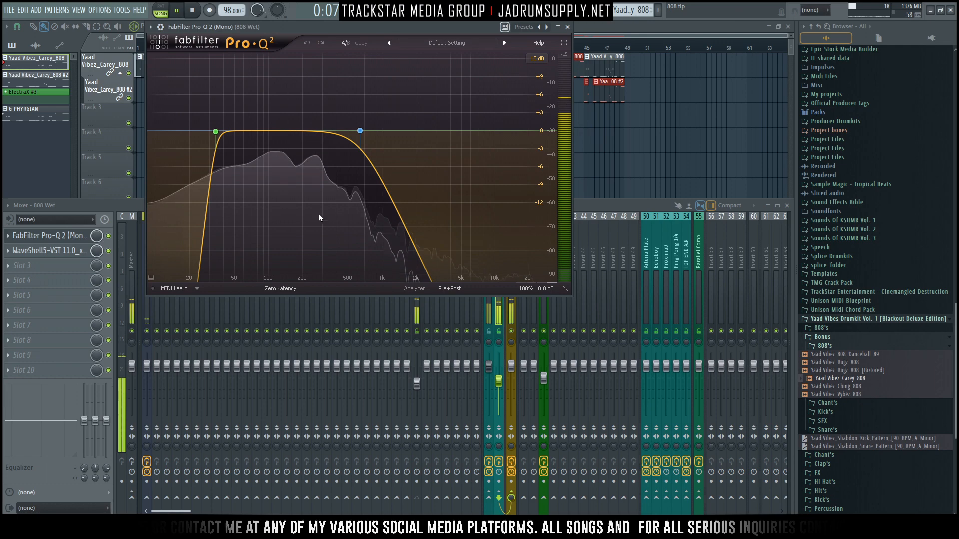
key(space)
Step: Open the WaveShell5-VST 11.0_x64 plugin on the 808 Wet track and arrange its window beside FabFilter Pro-Q 2
click(81, 254)
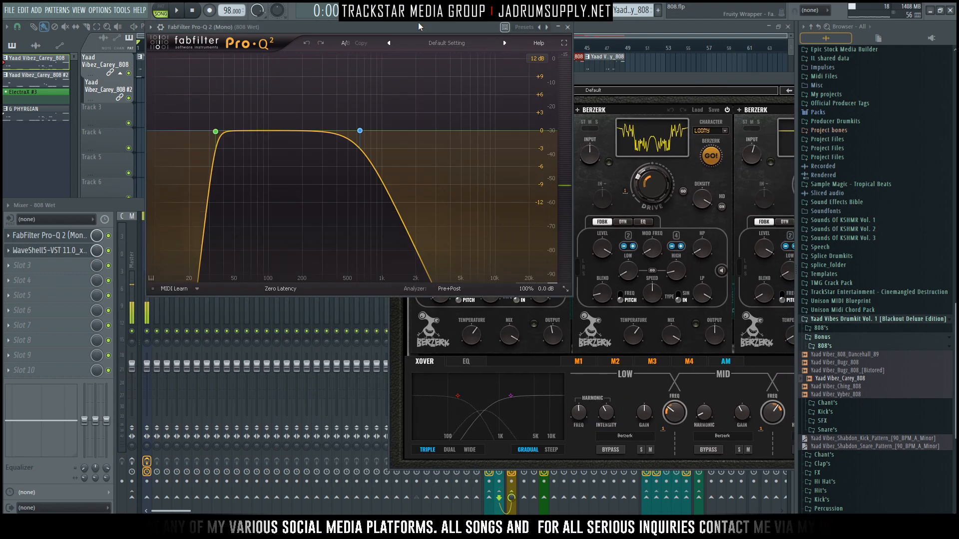
drag(418, 22, 333, 53)
drag(704, 79, 548, 73)
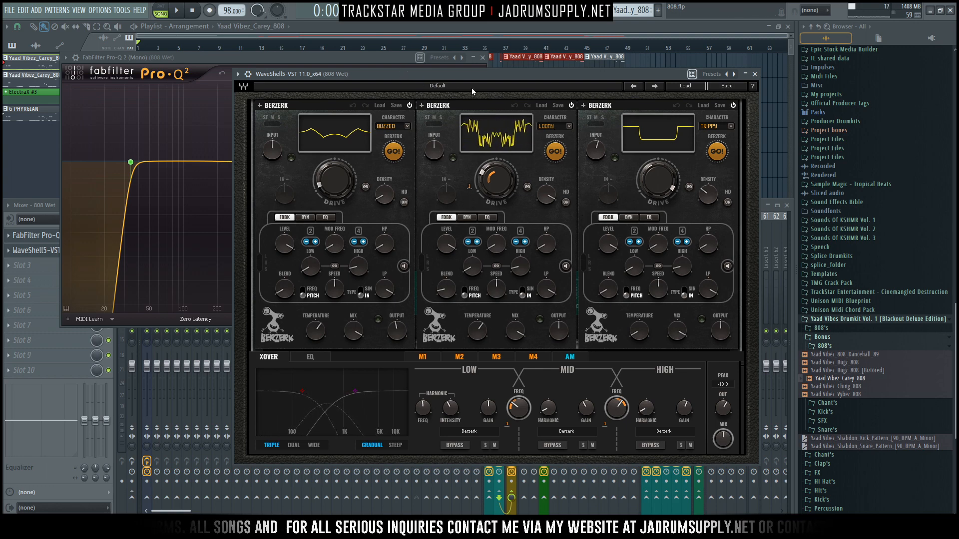
drag(498, 73, 519, 82)
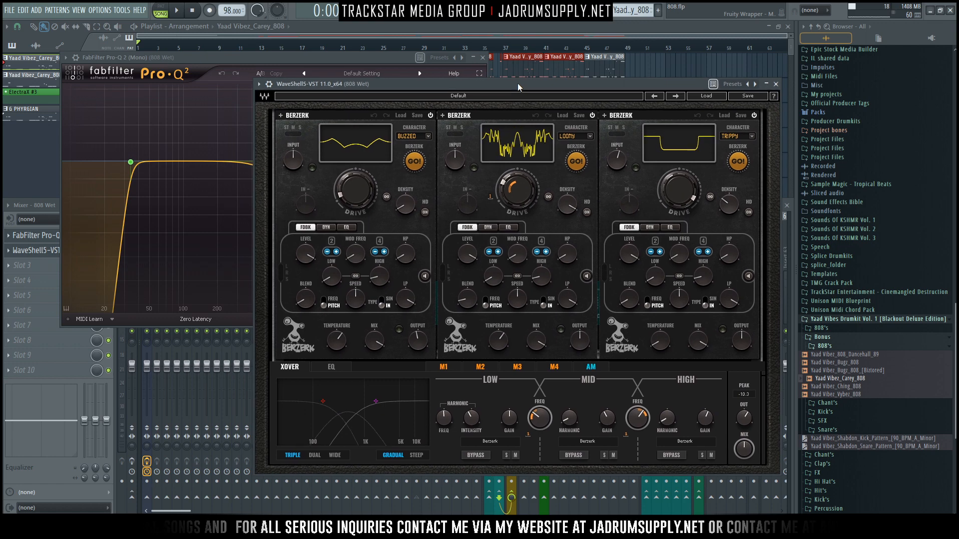
Step: Play the 808 Wet track with the FabFilter Pro-Q 2 curve in view, and bypass the WaveShell5-VST plugin
click(349, 61)
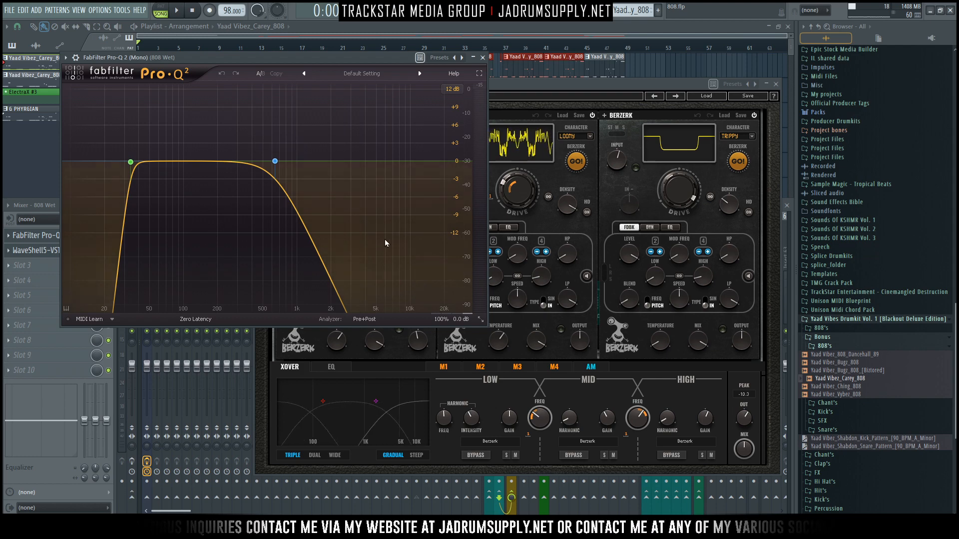
key(space)
key(space)
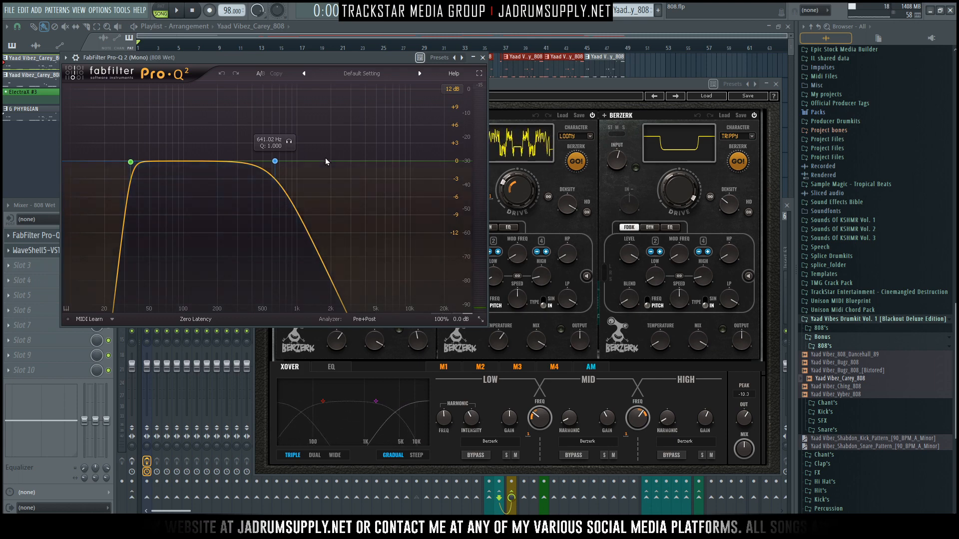
click(58, 212)
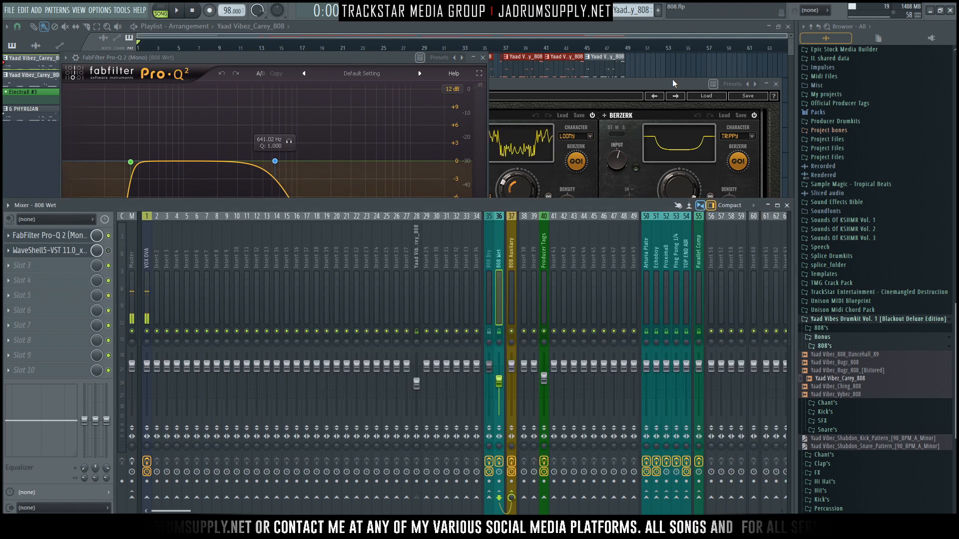
Step: Re-enable the WaveShell5-VST 11.0_x64 plugin on the 808 Wet track and bring its Berzerk window to the front
click(648, 90)
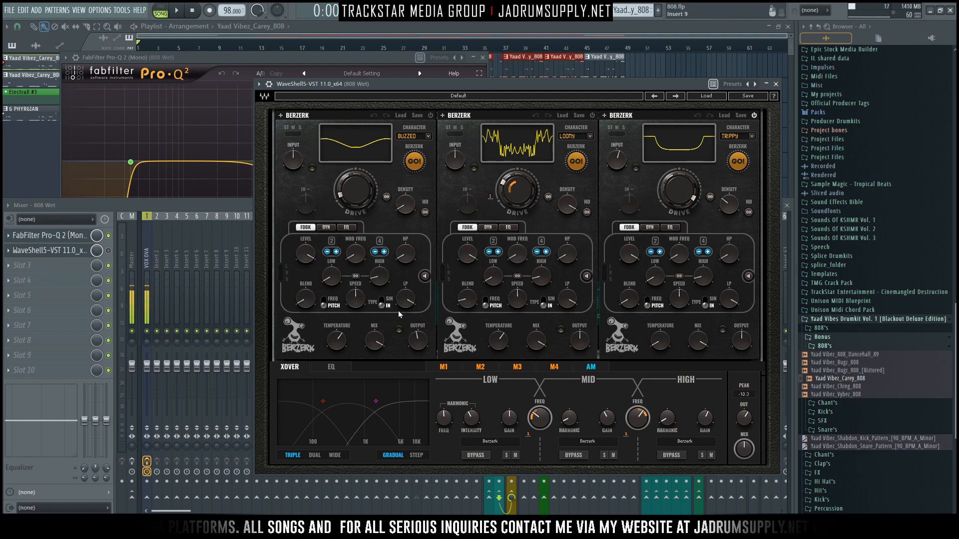
click(108, 251)
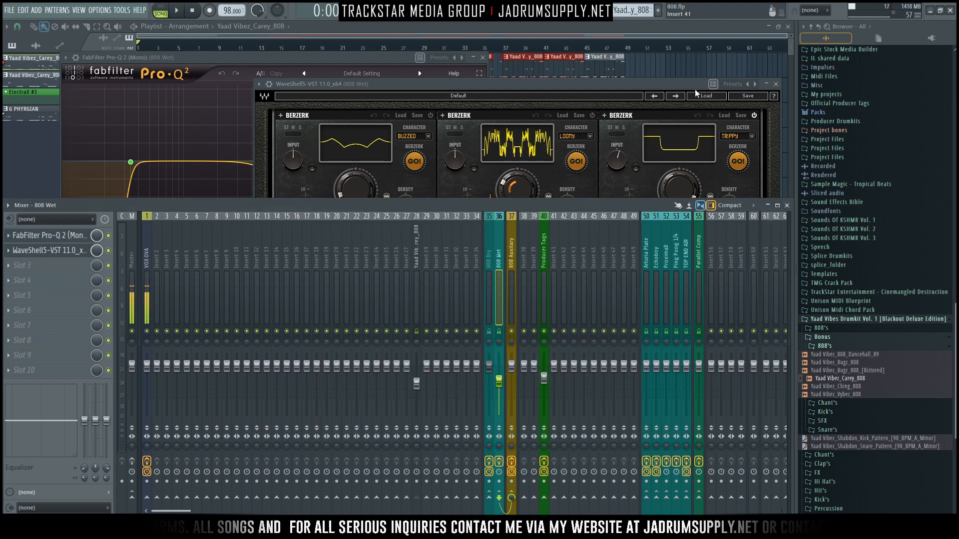
drag(668, 86, 613, 83)
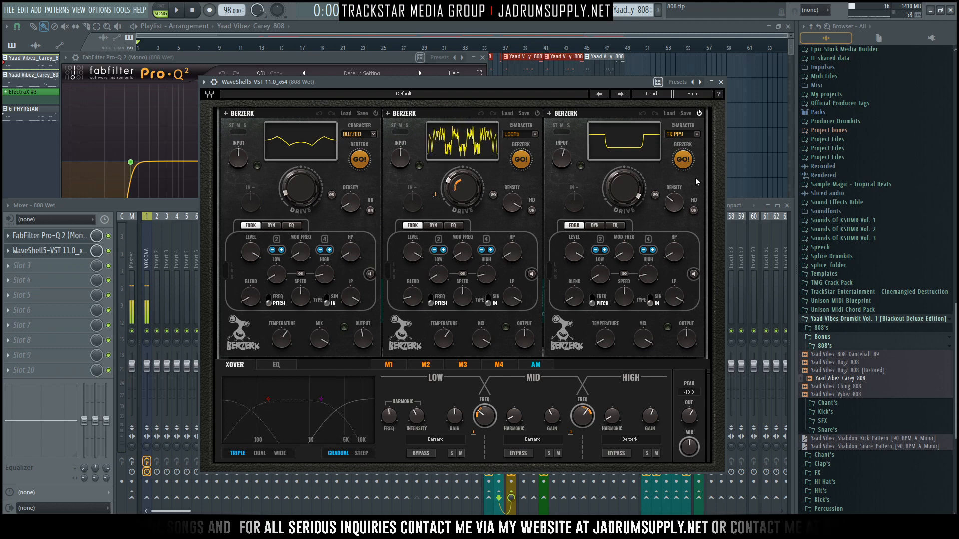
Step: Play the 808 Wet track while comparing the third Berzerk module (TRIPPY) switched off and on, leaving it on
key(space)
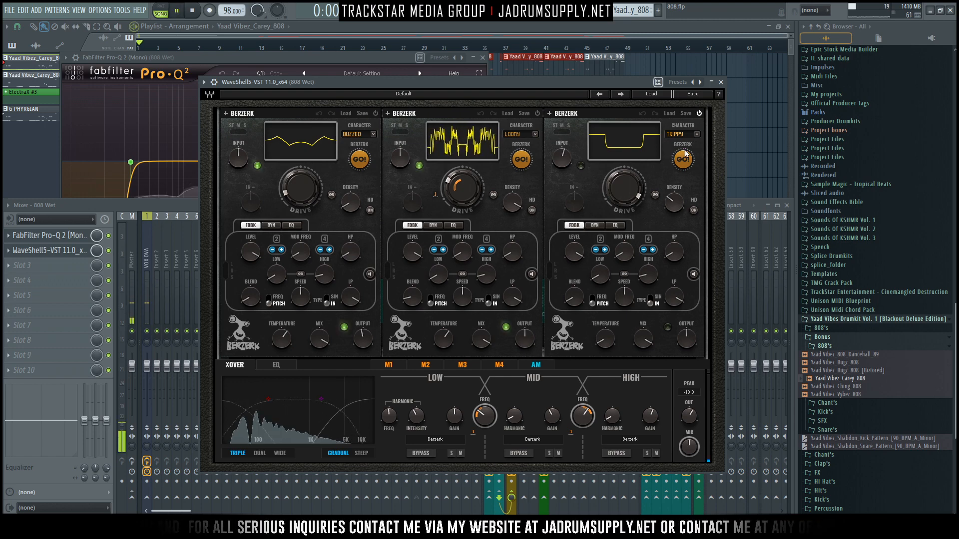
click(699, 114)
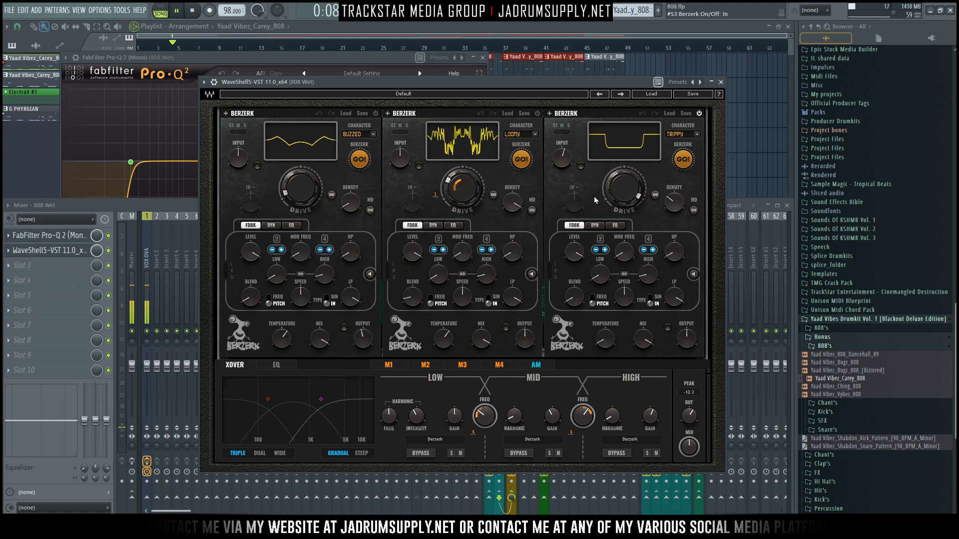
mouse_move(618, 304)
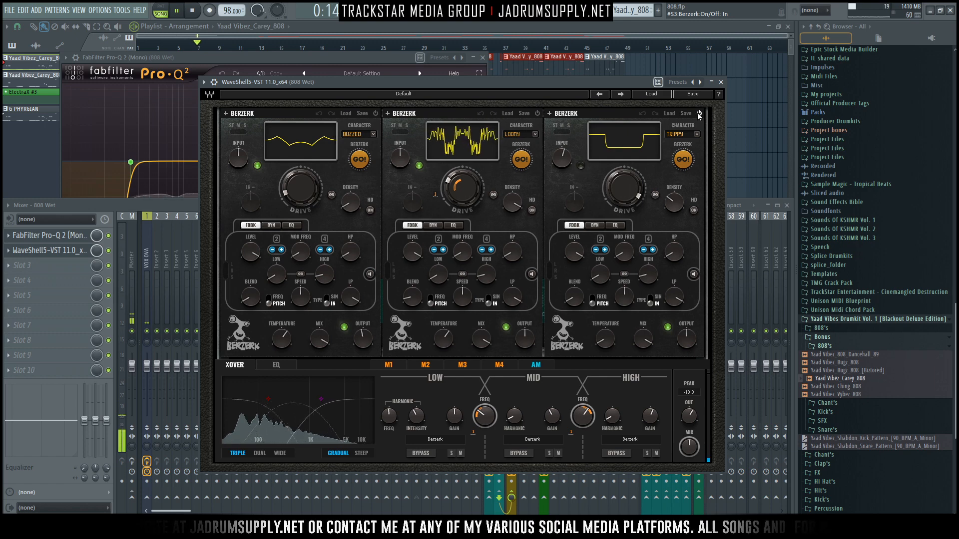
key(space)
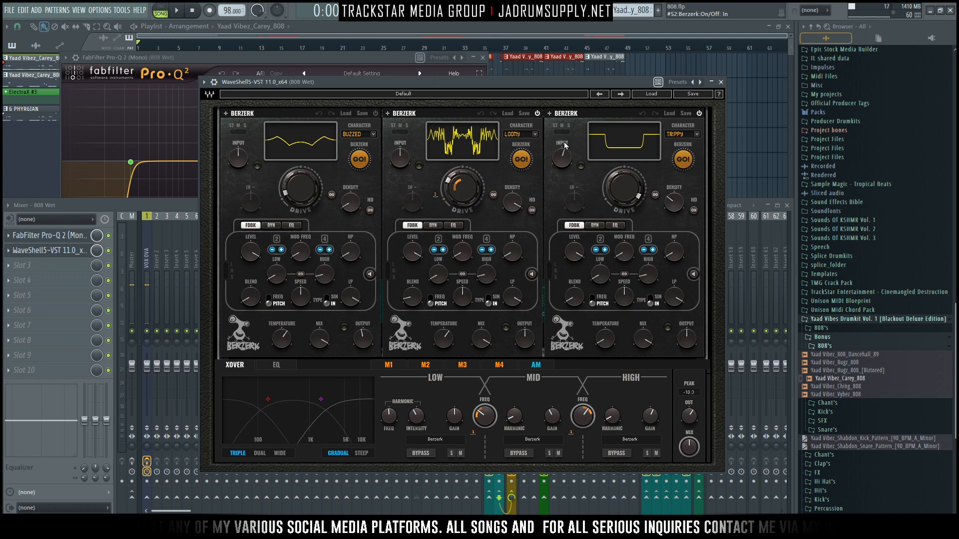
Step: Play the bass briefly, lower the VOX OVA track's volume, and enable the effects on the Master track
key(space)
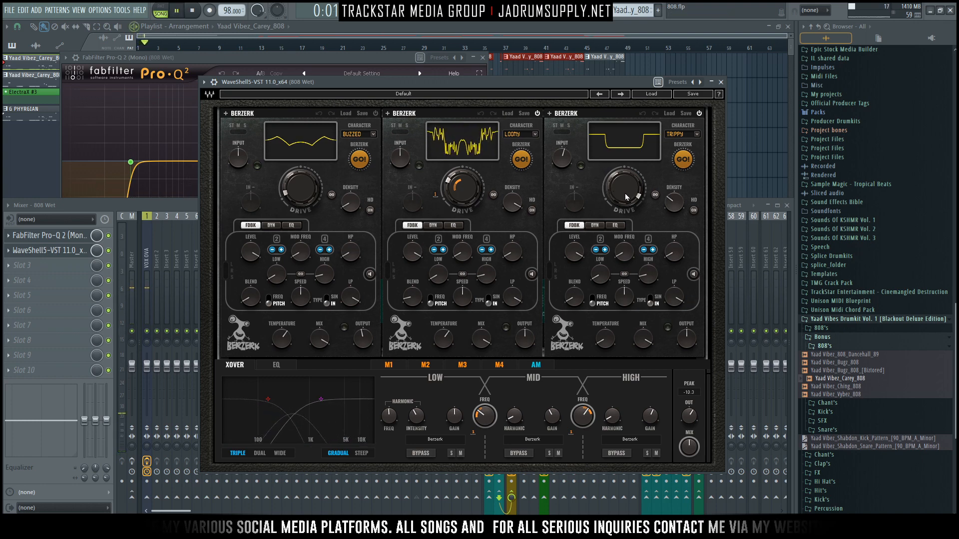
key(space)
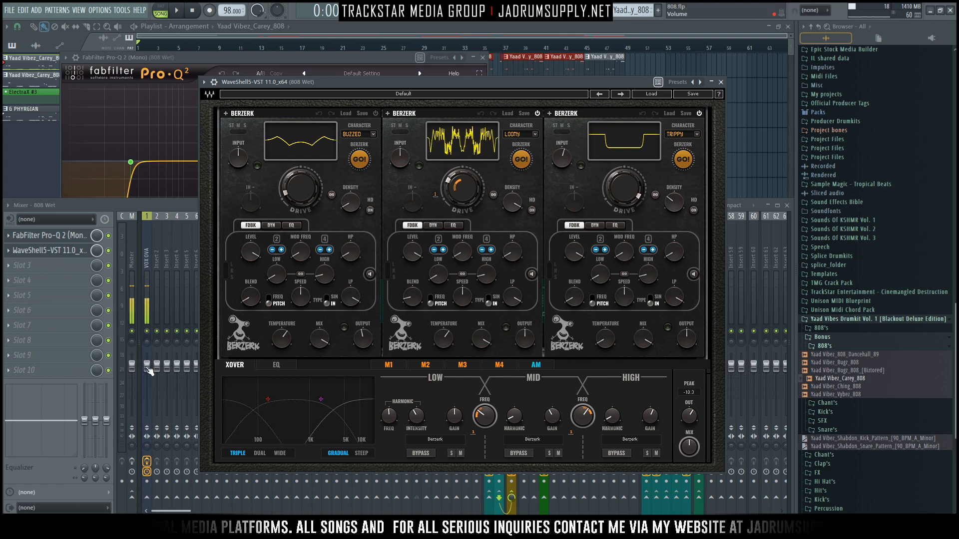
drag(149, 372, 149, 386)
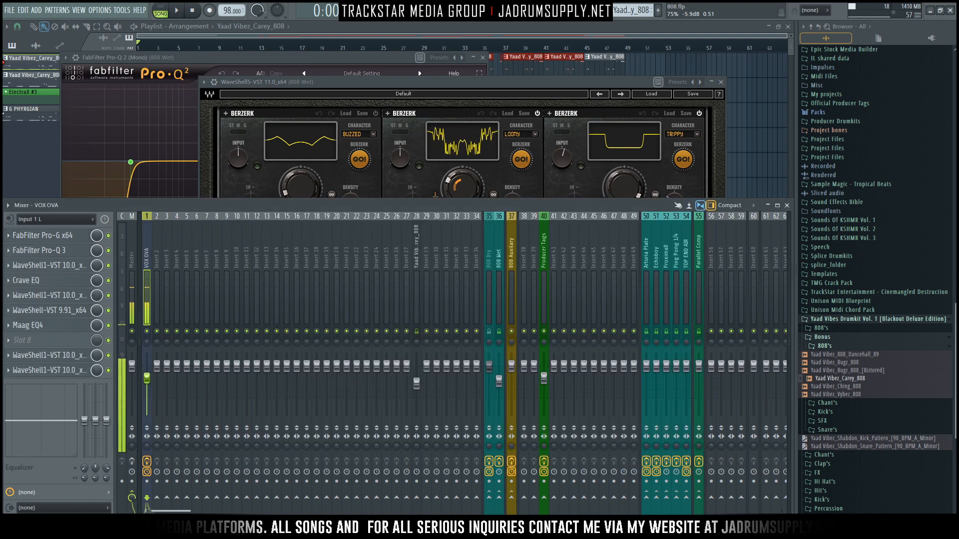
click(131, 461)
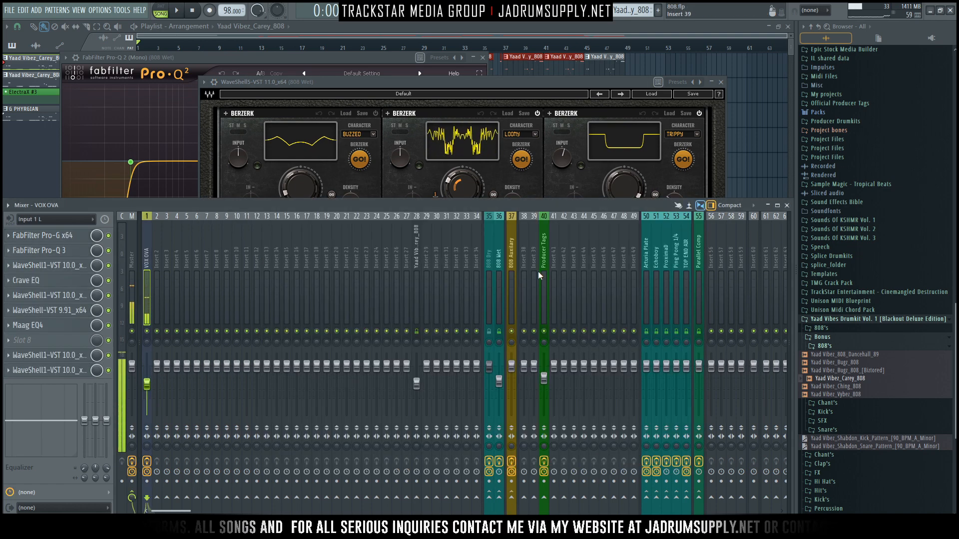
Step: Bring the Berzerk window back and compare the second module switched off and on during playback, leaving it on
click(586, 95)
key(space)
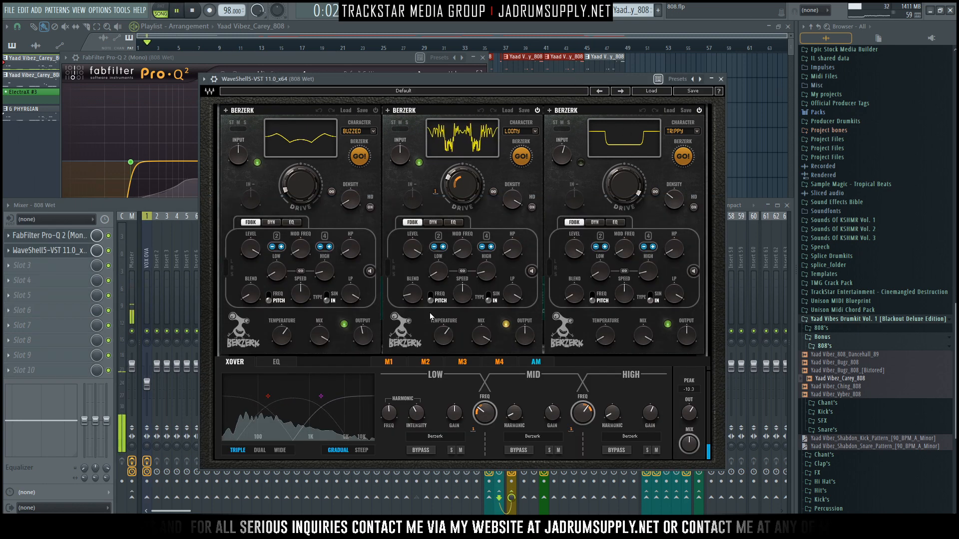
click(538, 111)
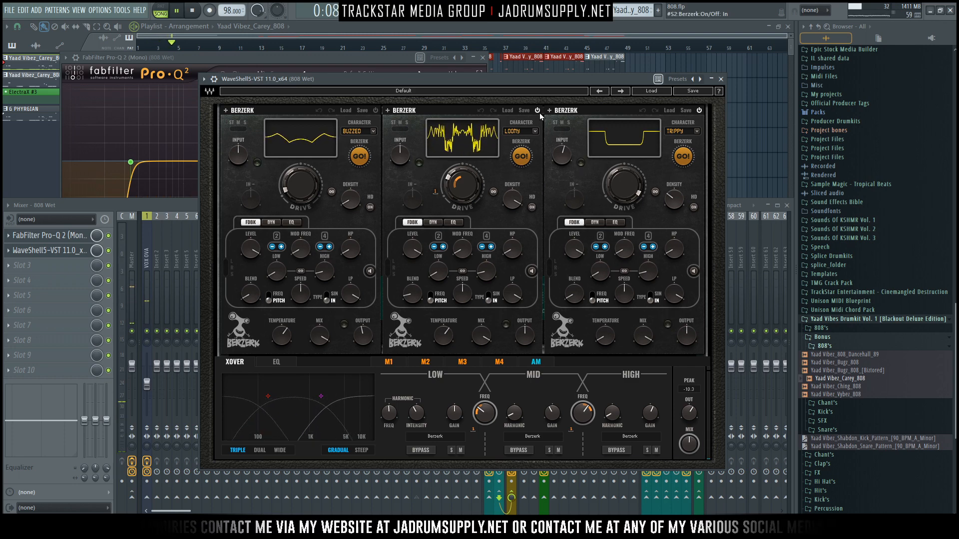
key(space)
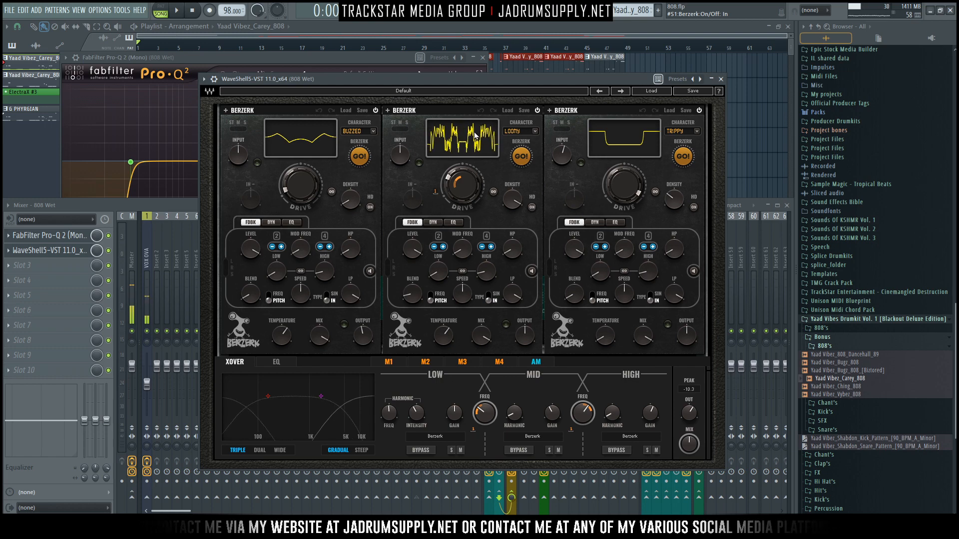
Step: Compare the first Berzerk module (BUZZED) switched off and on during playback, leaving it on
key(space)
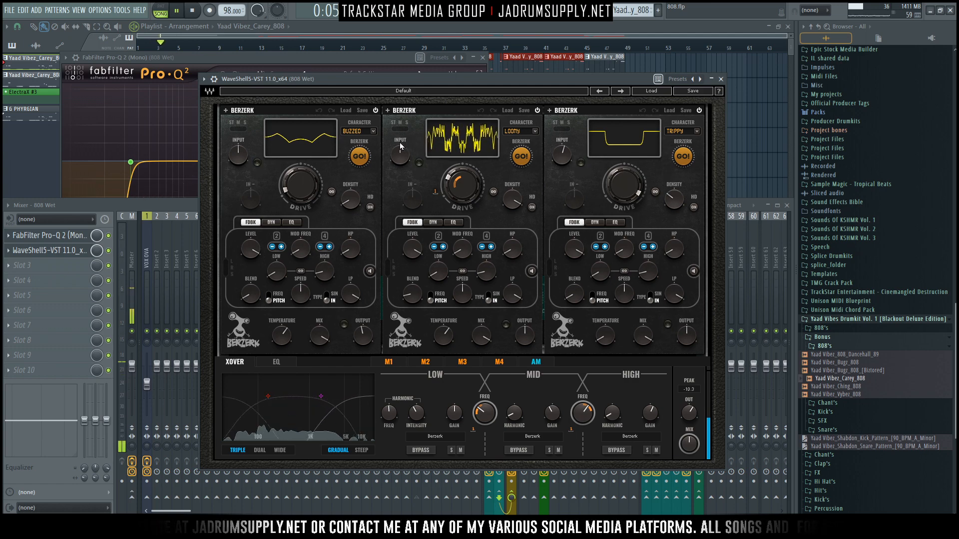
click(374, 111)
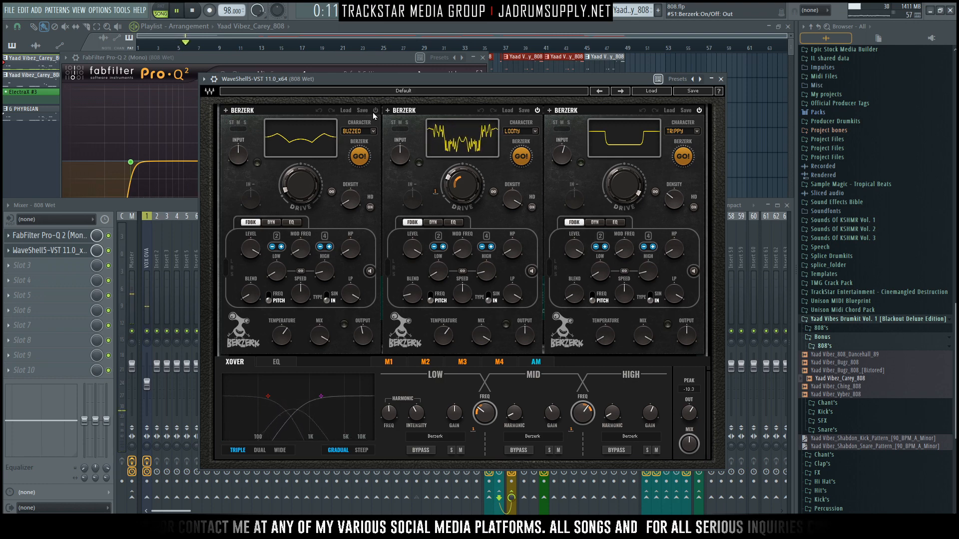
click(374, 112)
key(space)
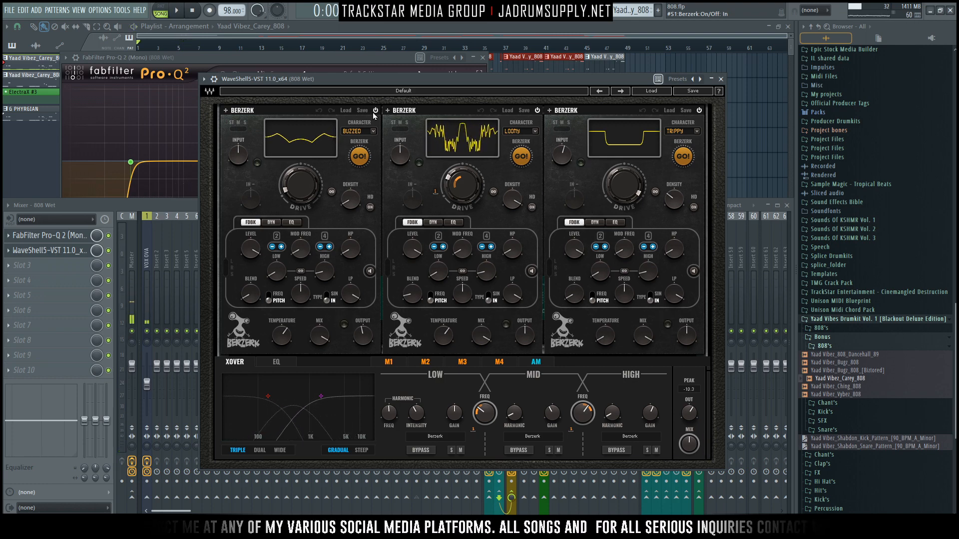
Step: Unmute the 808 Dry track and play it together with 808 Wet, leaving the Berzerk plugin window closed
click(721, 79)
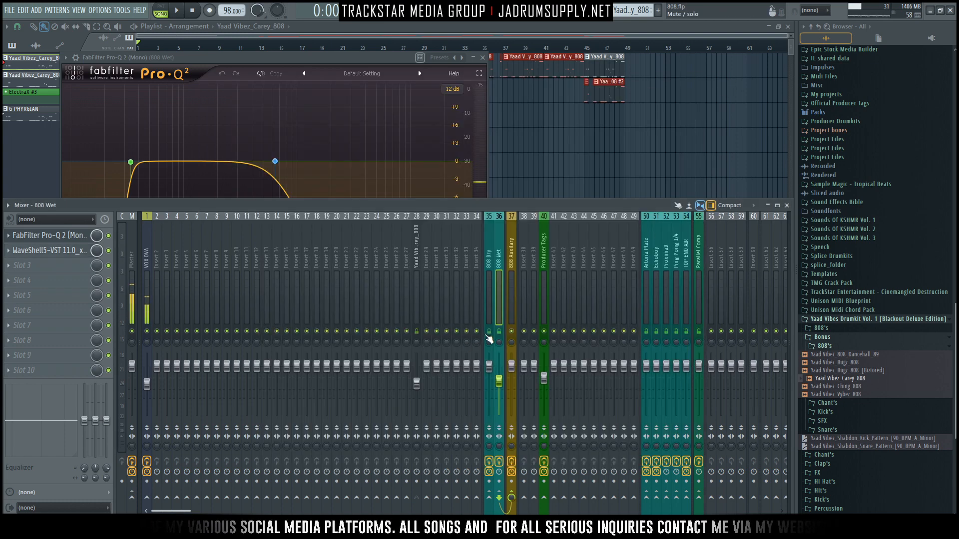
click(622, 126)
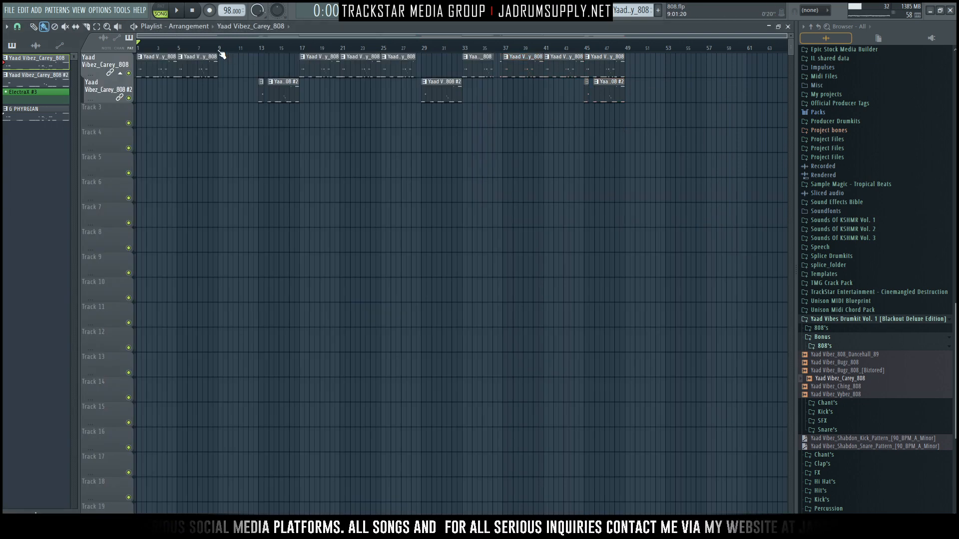
key(F9)
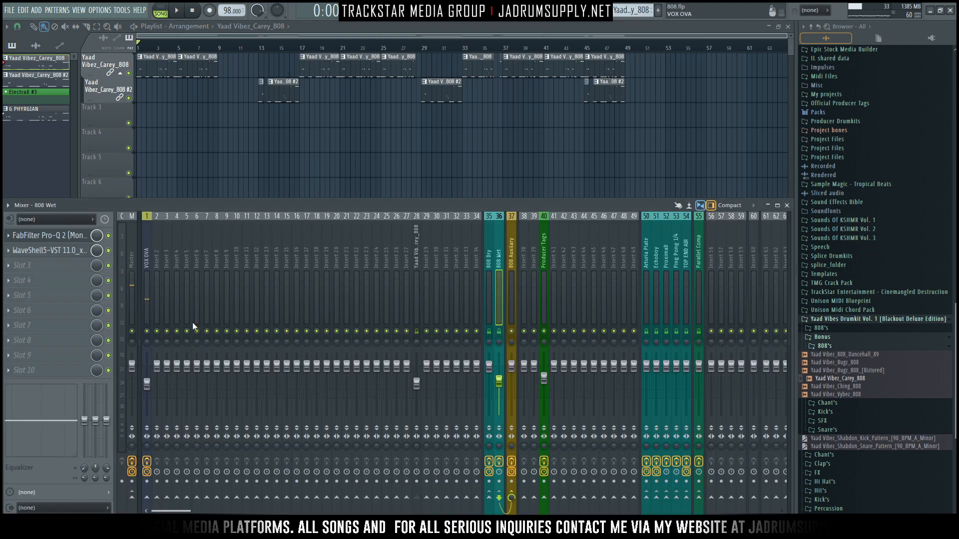
scroll(501, 464, down, 1)
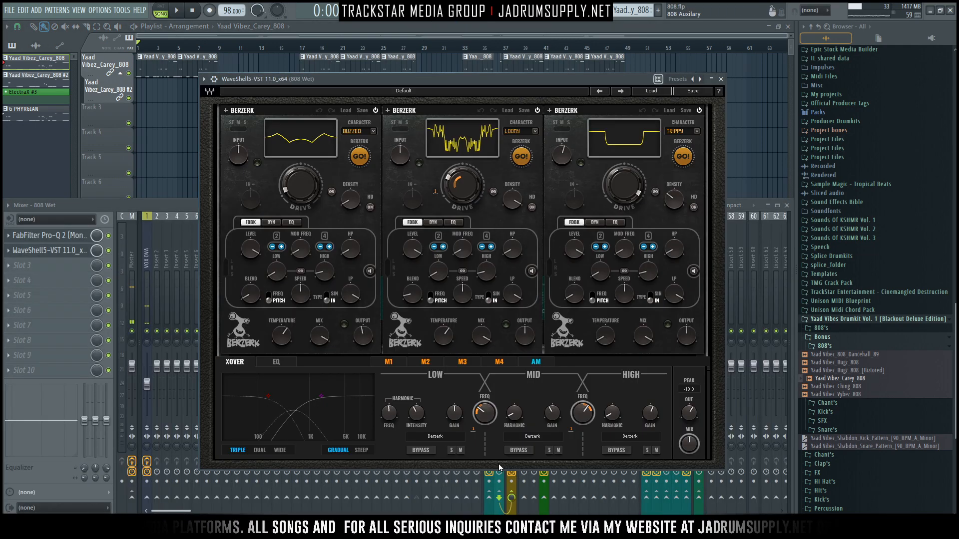
key(space)
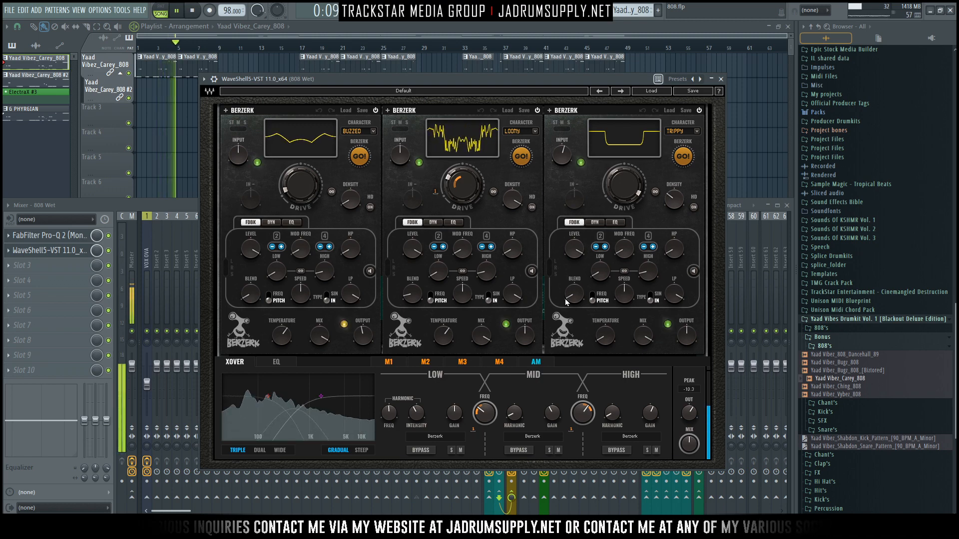
key(space)
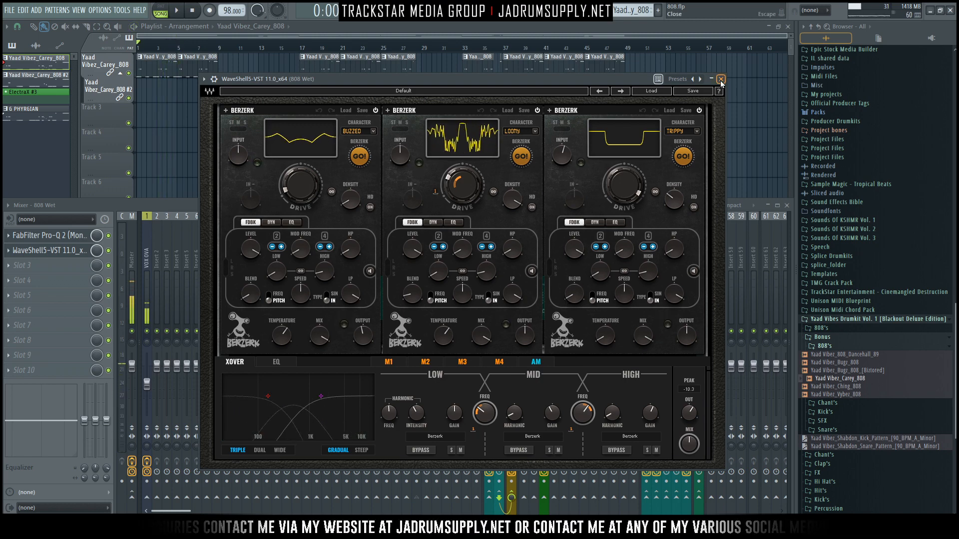
key(Escape)
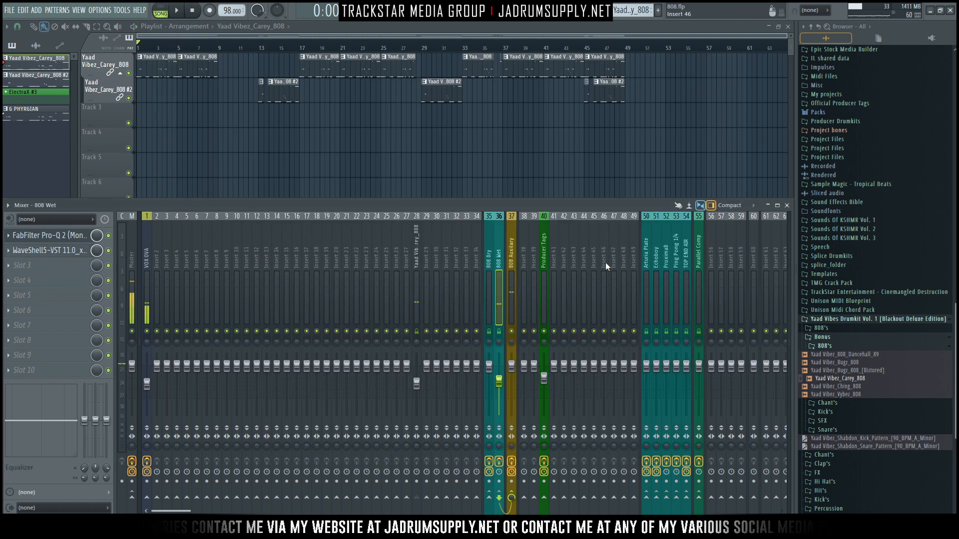
Step: Open the Renaissance Compressor on the 808 Auxiliary track and view its attenuation meter during playback
click(511, 256)
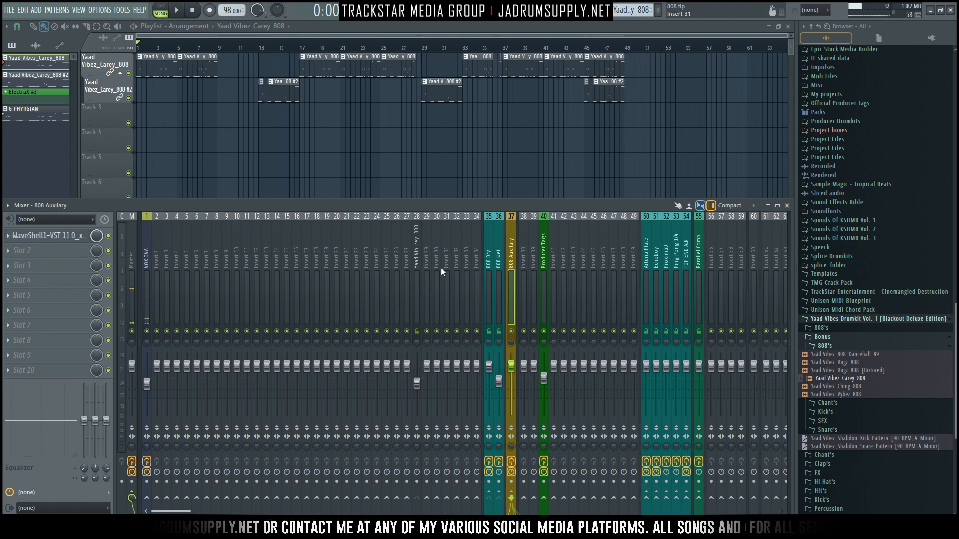
click(50, 235)
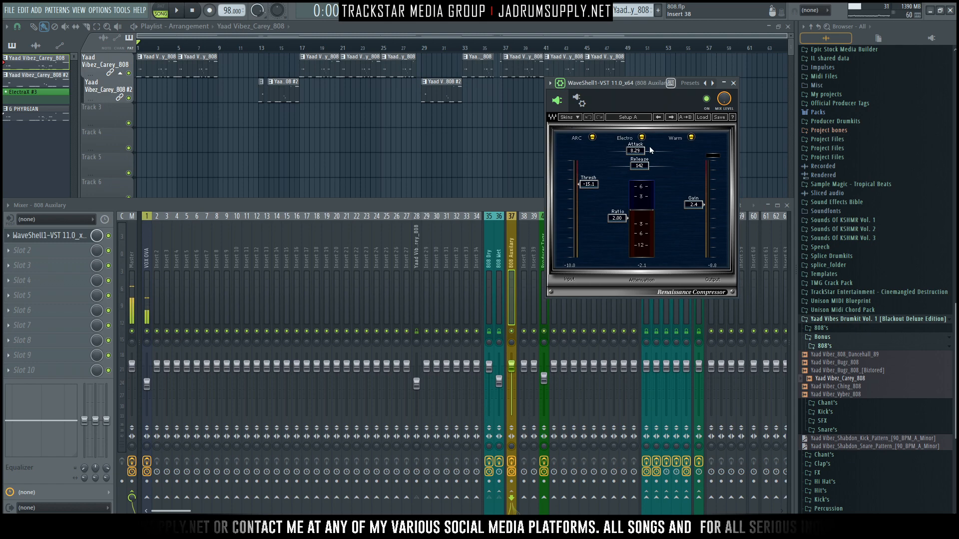
drag(633, 81, 549, 145)
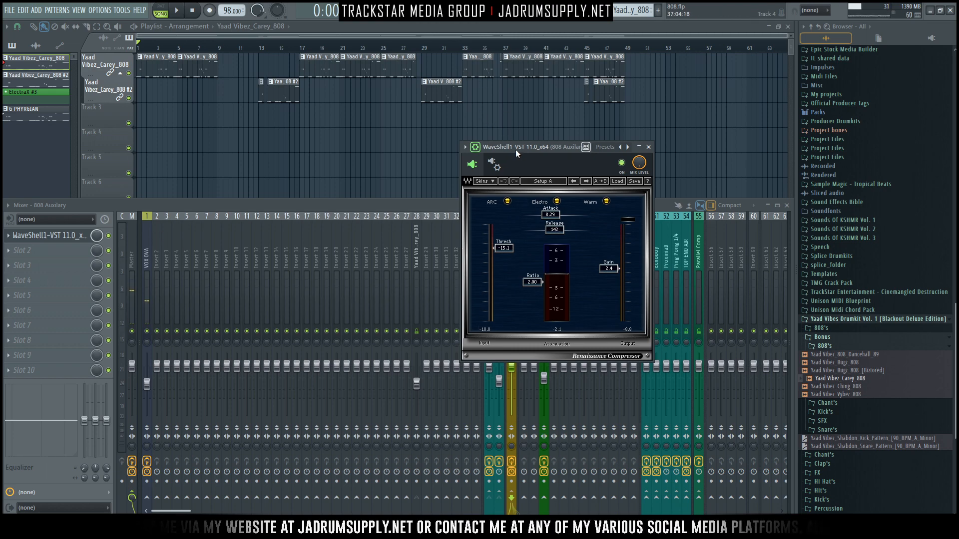
drag(515, 149, 479, 144)
key(space)
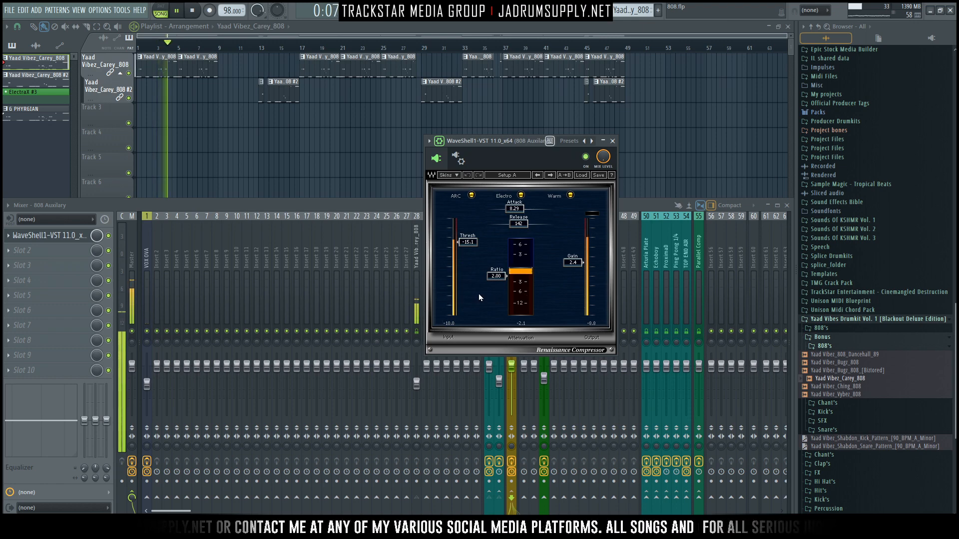
key(space)
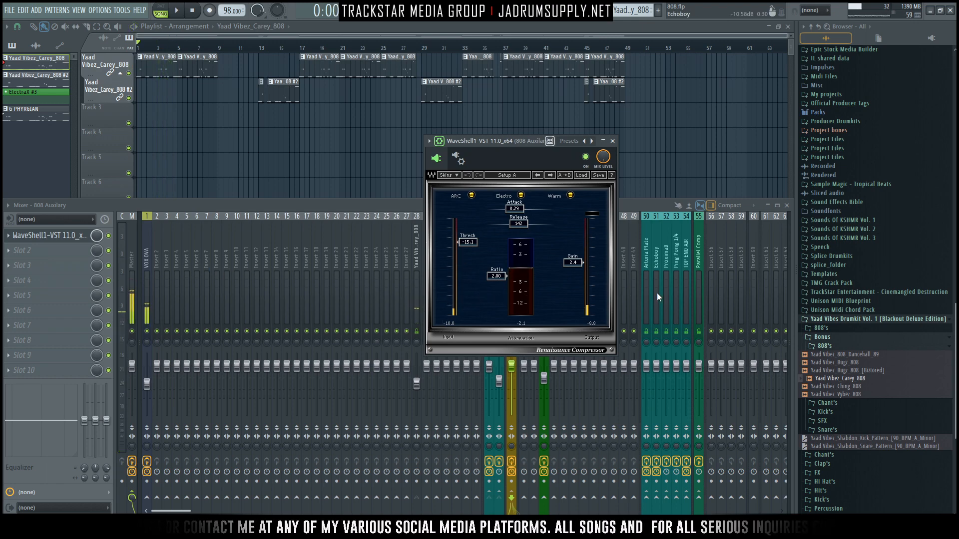
Step: Leave only bx_townhouse Buss Compressor enabled among the Master track's effects and open its window
click(132, 250)
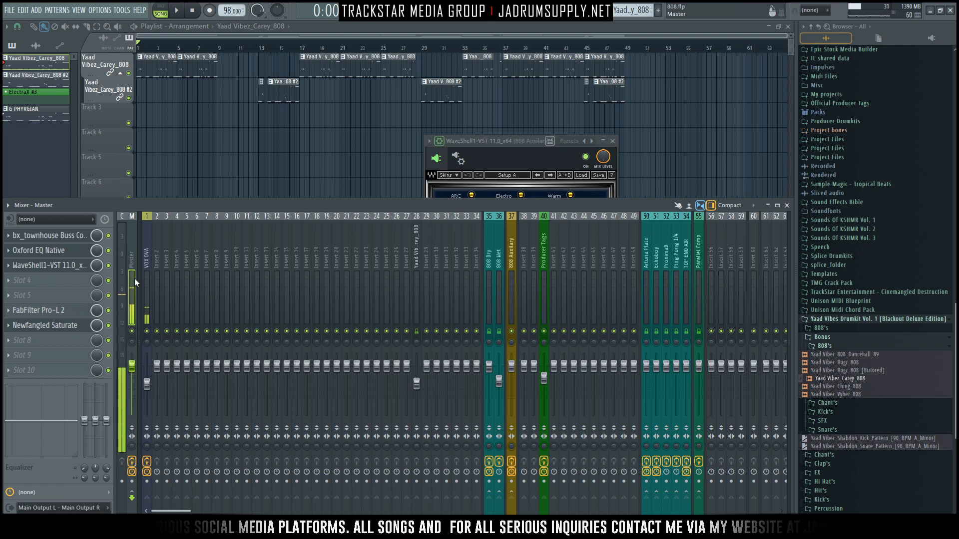
right_click(108, 239)
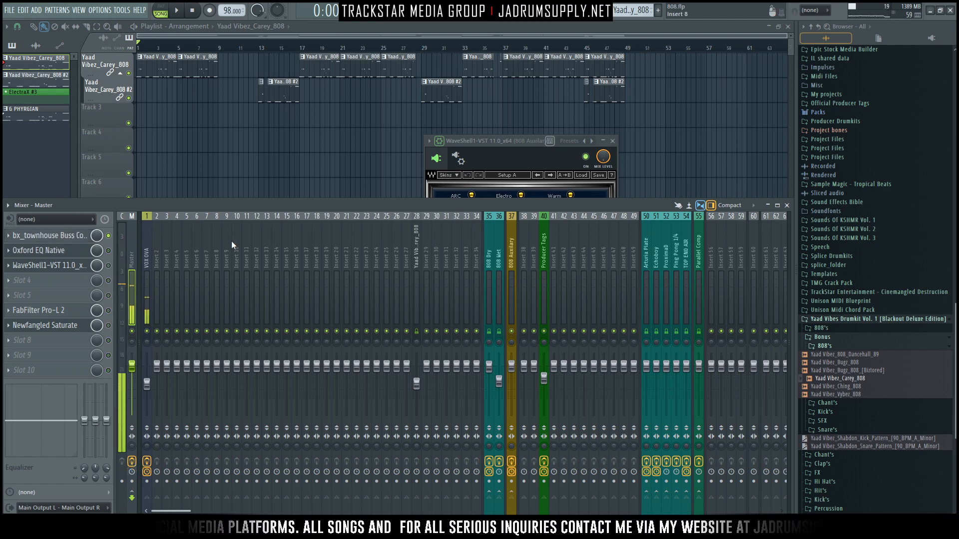
click(55, 235)
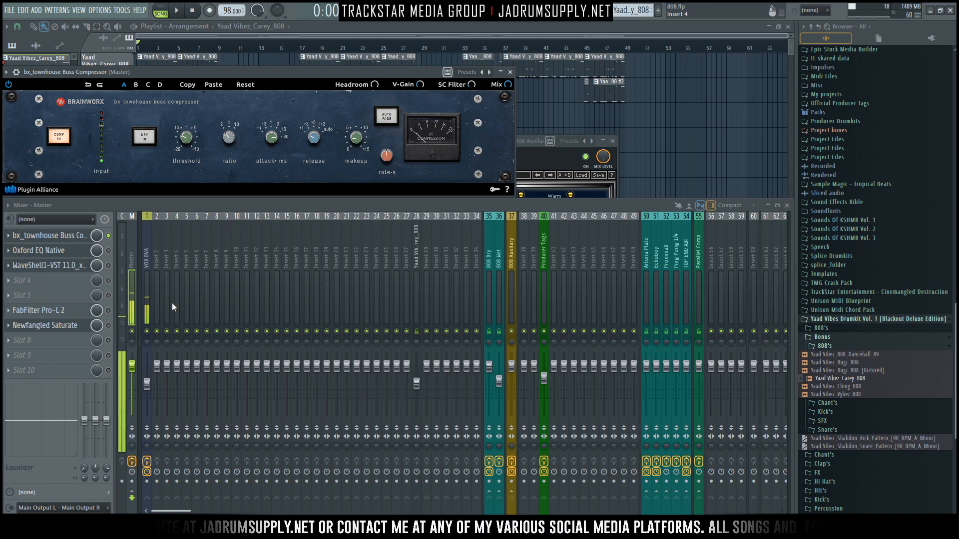
Step: Play the full 808 chain with the Master bus compressor in view, and raise the VOX OVA track's volume
key(space)
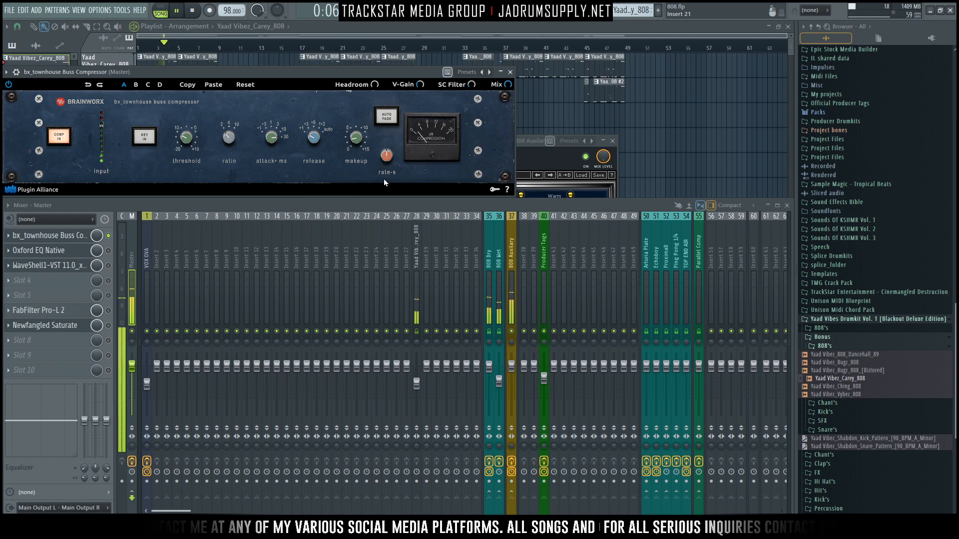
key(space)
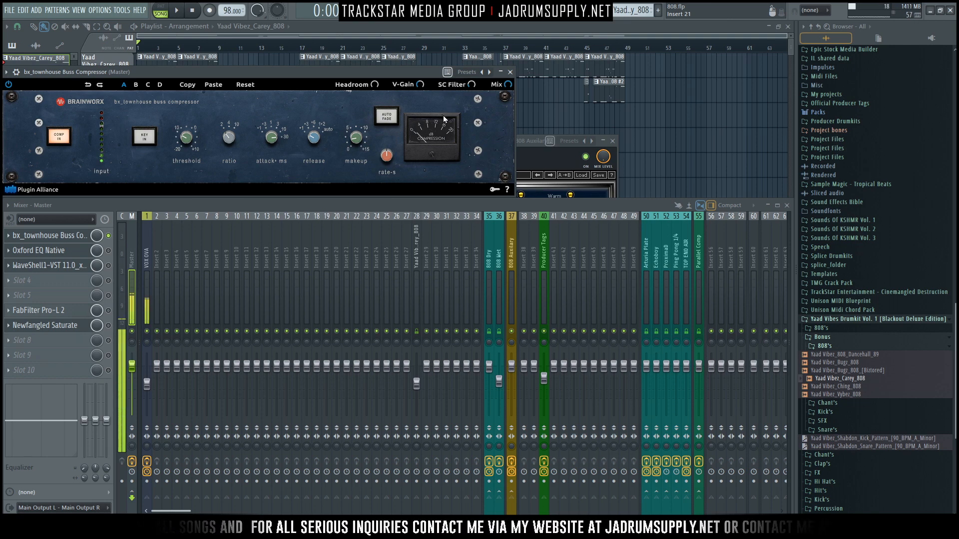
drag(147, 383, 147, 367)
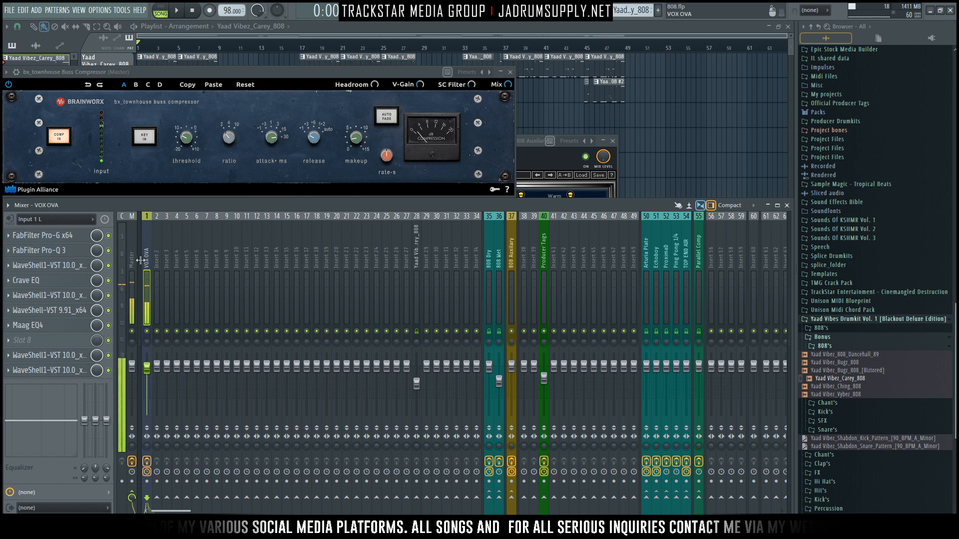
Step: Enable Oxford EQ Native on the Master track and bring its window to the front to examine its low-cut curve
click(132, 290)
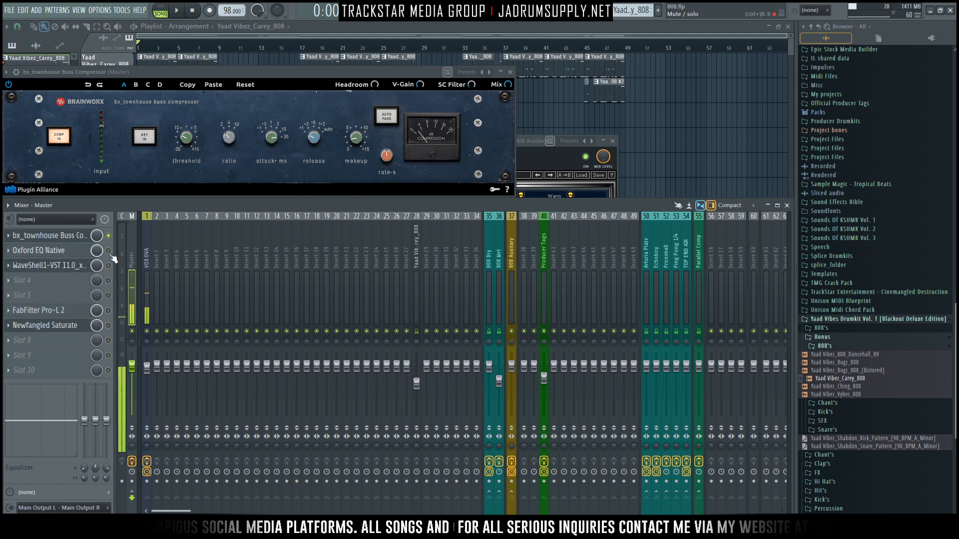
click(86, 251)
click(110, 253)
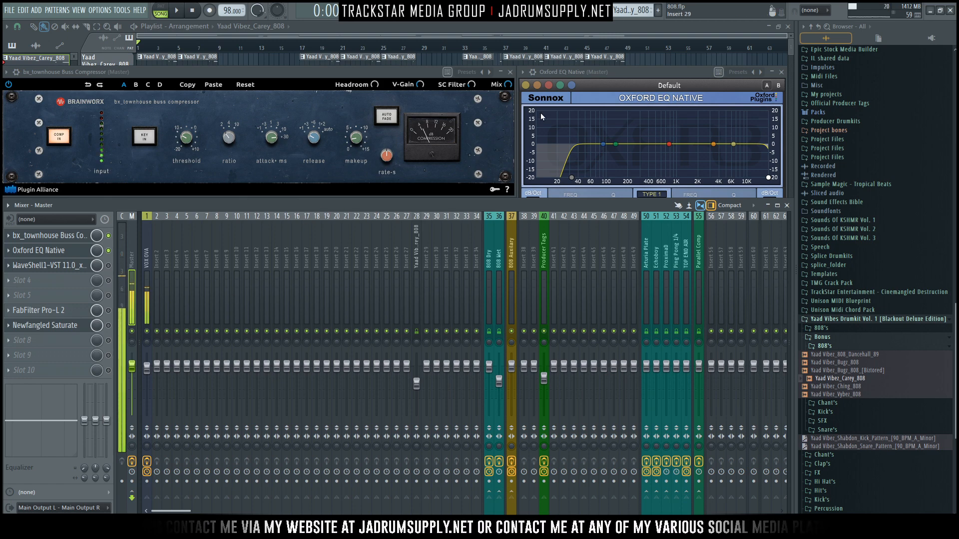
click(666, 75)
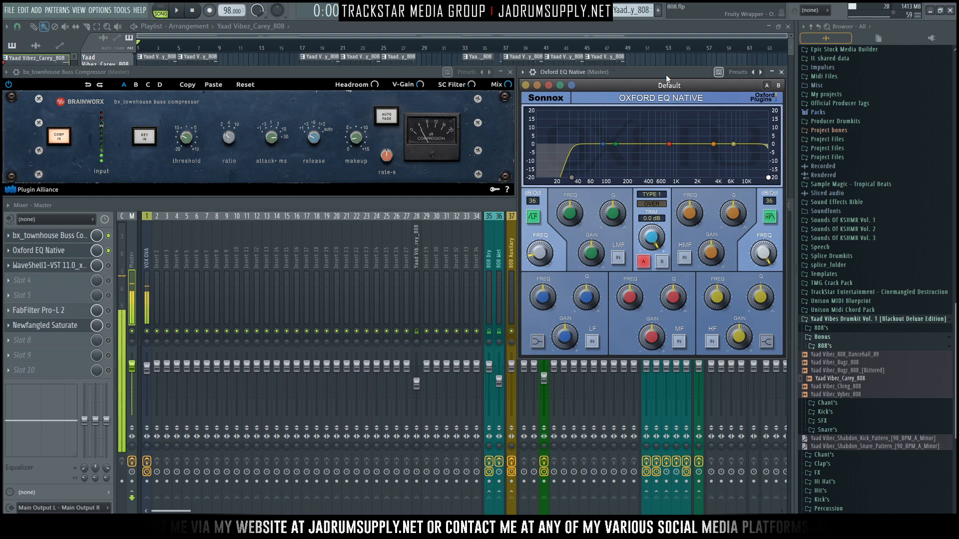
mouse_move(543, 256)
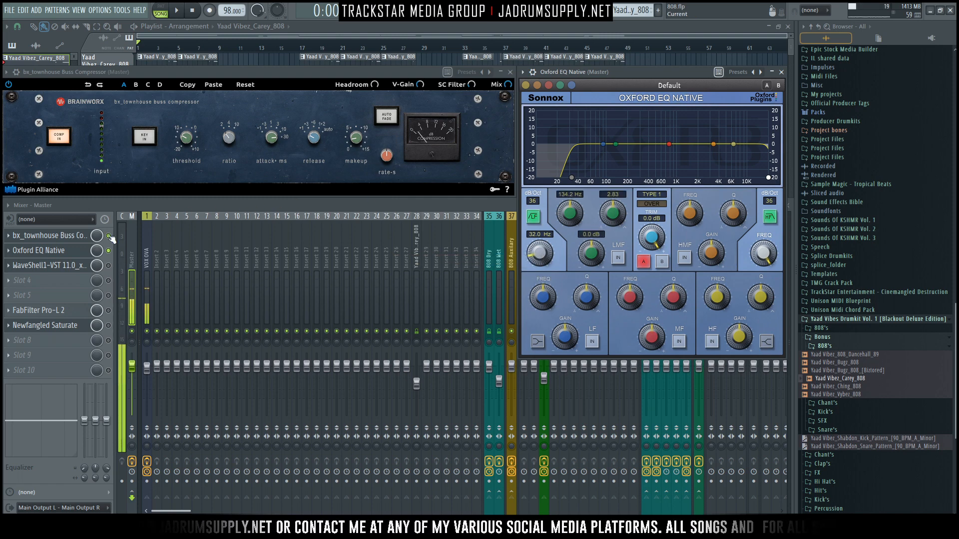
Step: Play the song and compare the Master track with Oxford EQ Native bypassed and enabled, leaving the EQ enabled
click(109, 251)
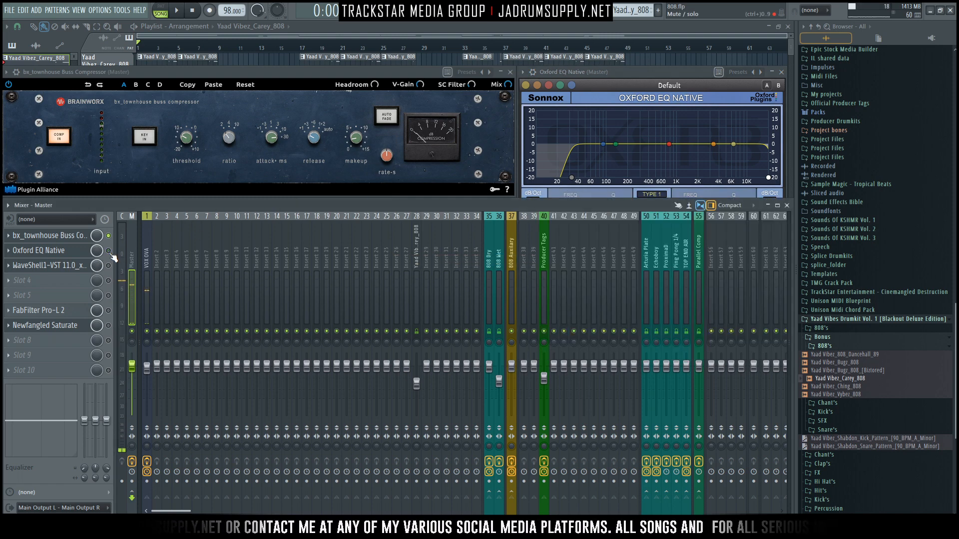
key(space)
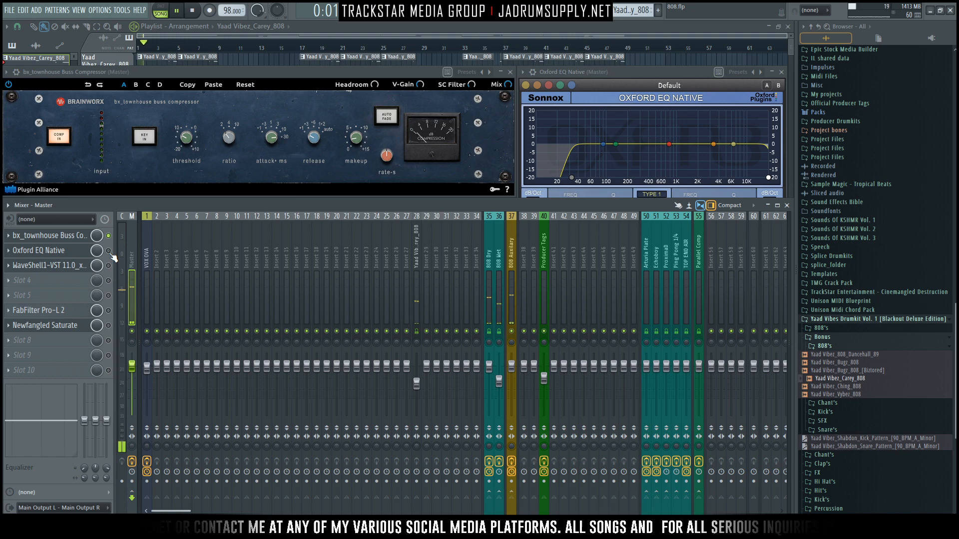
click(109, 251)
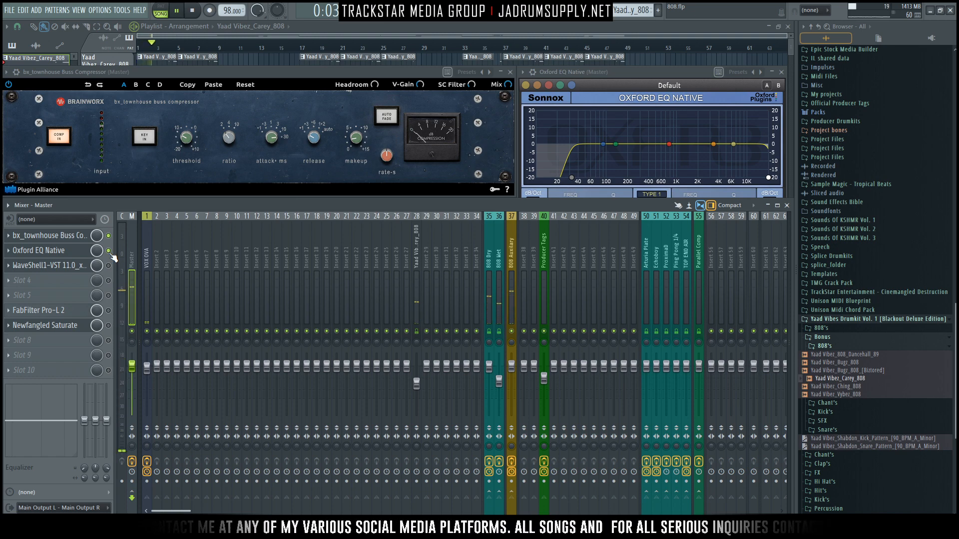
click(109, 251)
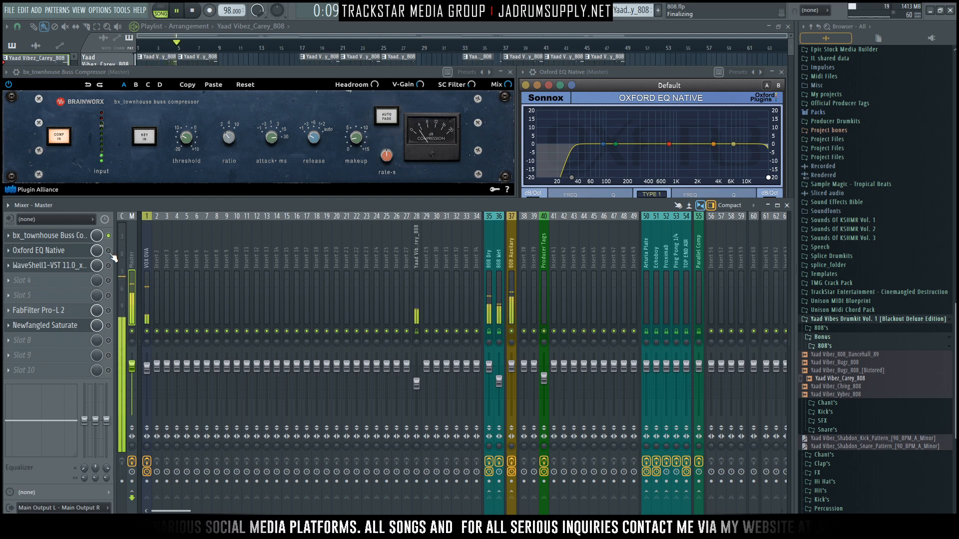
click(109, 251)
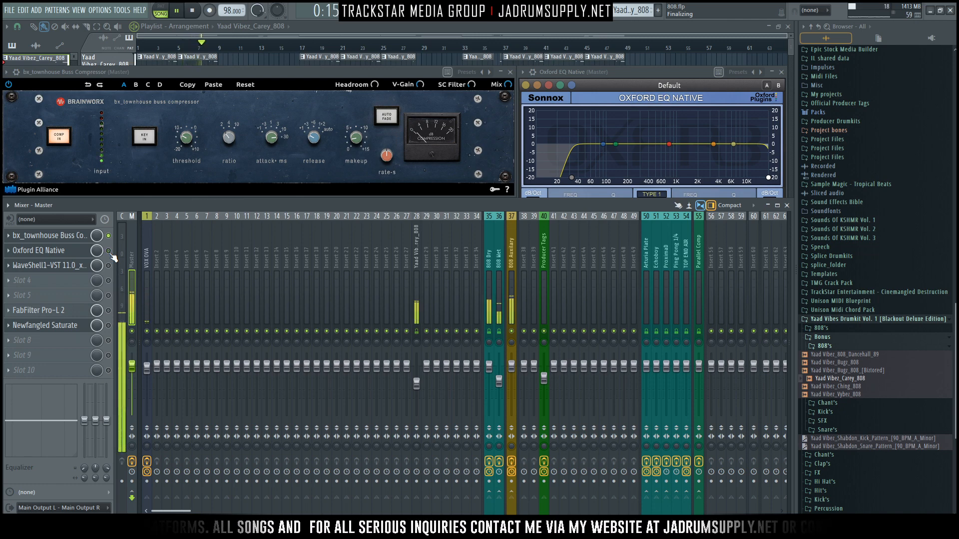
key(space)
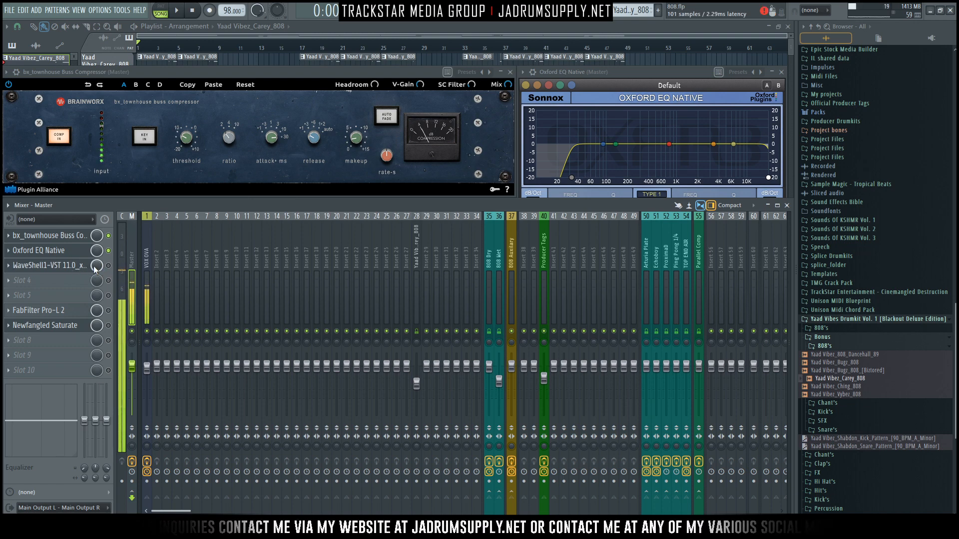
Step: Enable the J37 tape plugin on the Master track and view its preset list and tape controls, keeping the current preset
click(109, 266)
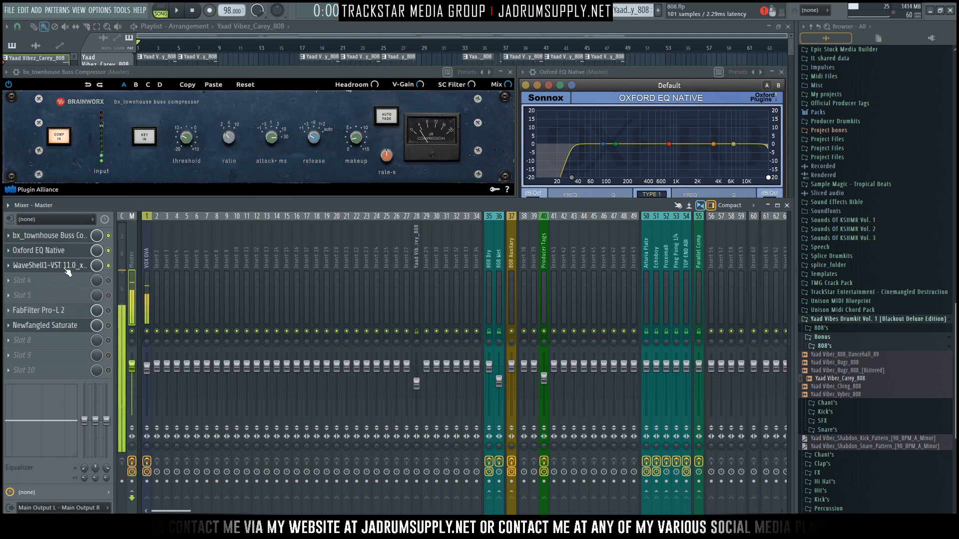
click(70, 267)
click(109, 266)
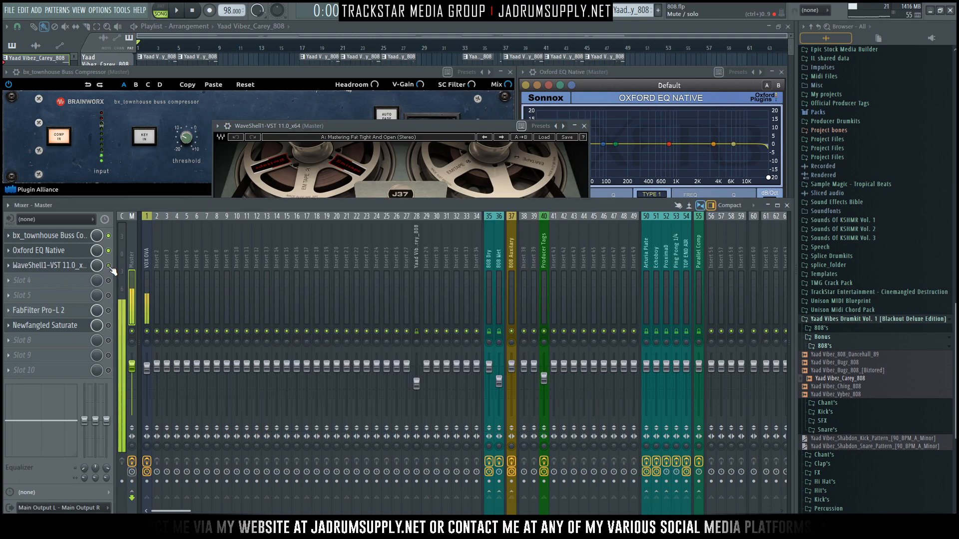
click(448, 125)
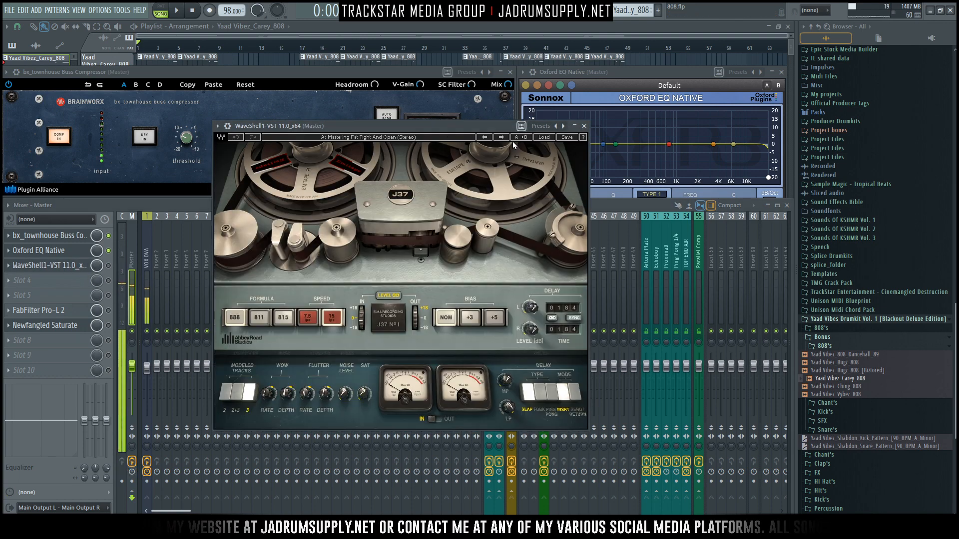
click(544, 137)
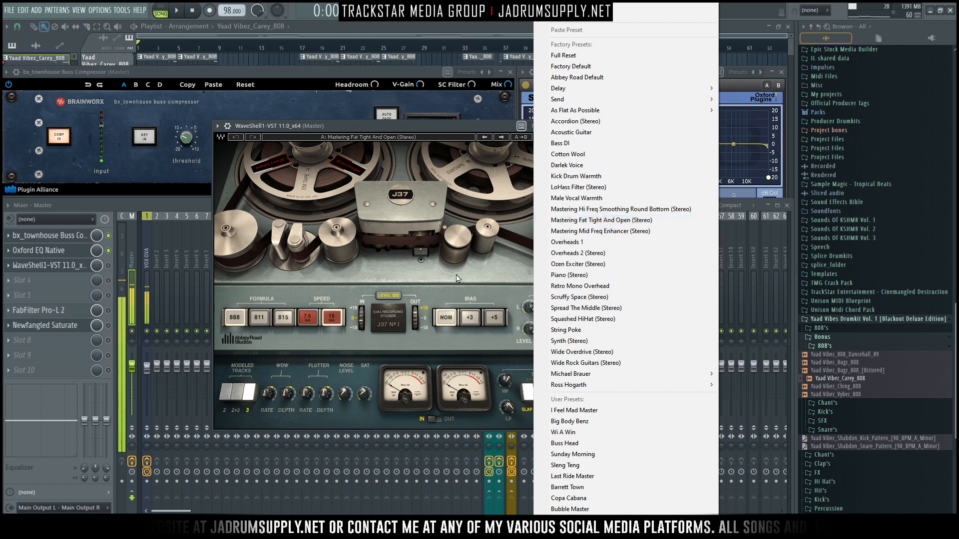
click(446, 294)
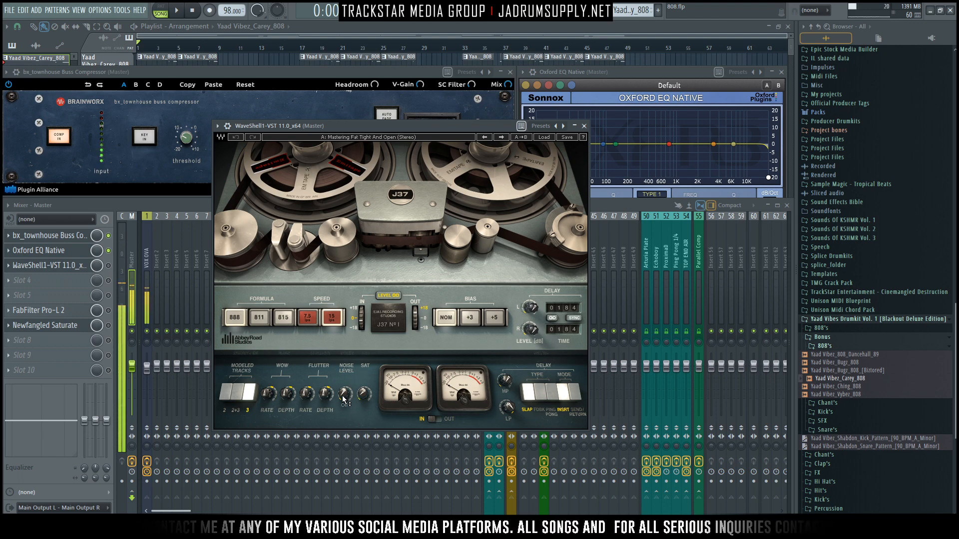
mouse_move(367, 401)
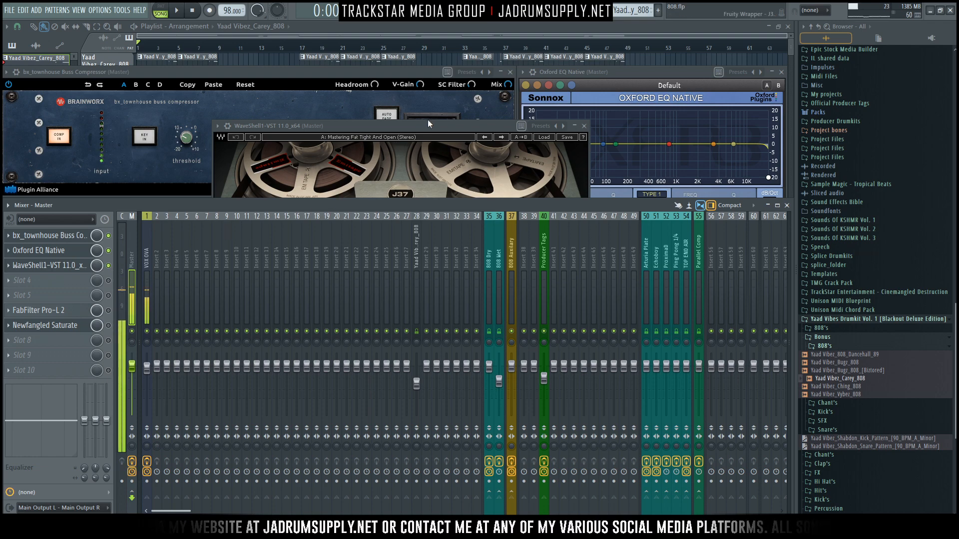
Step: Reposition the J37 window and compare the Master track with the tape plugin bypassed and enabled during playback
drag(431, 125, 492, 125)
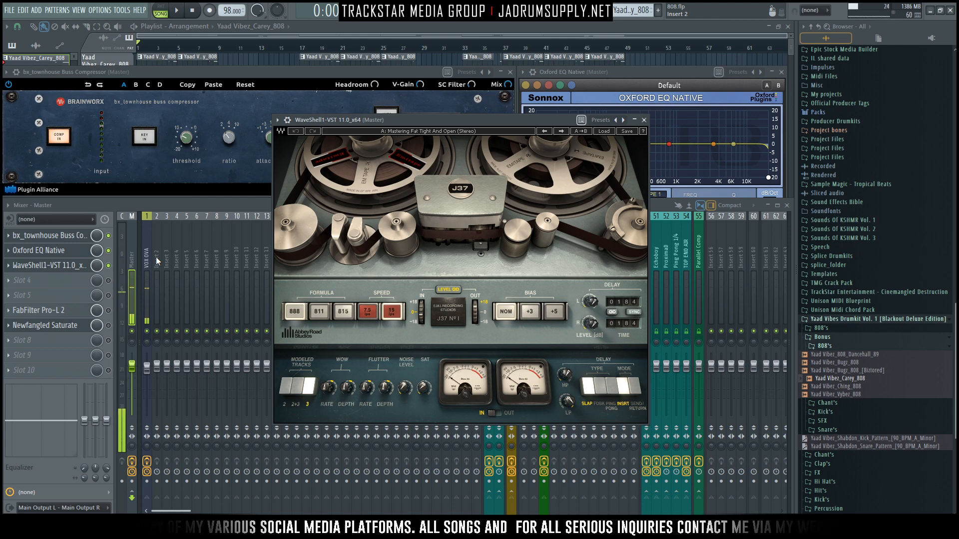
click(109, 267)
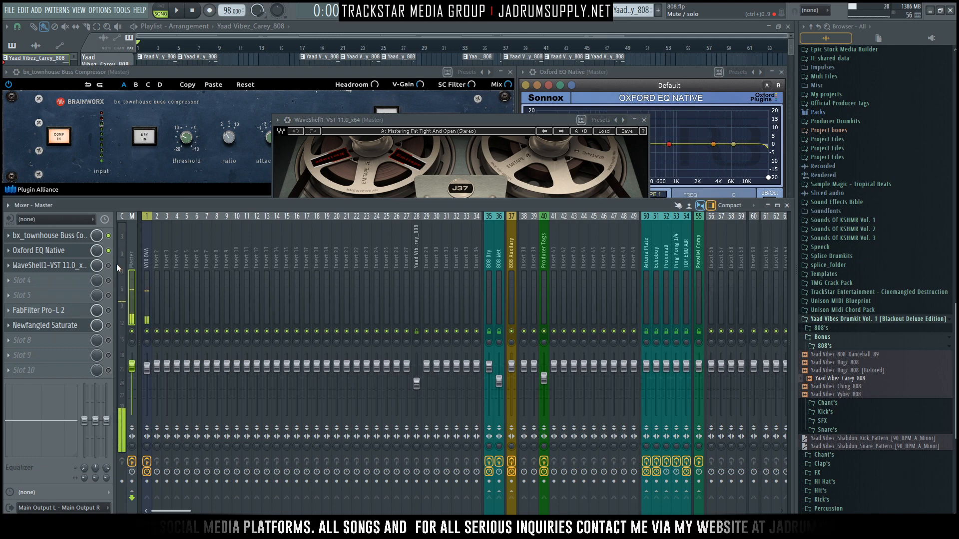
key(space)
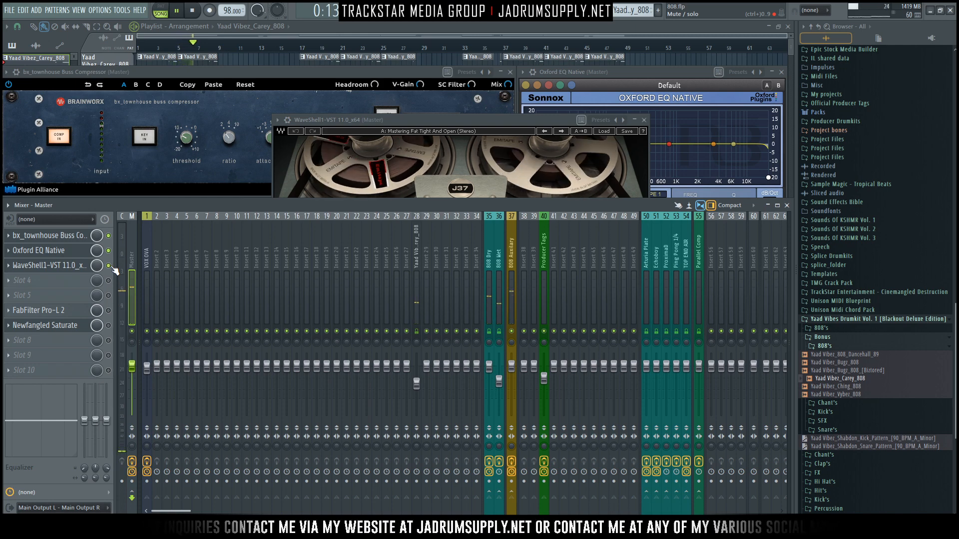
key(space)
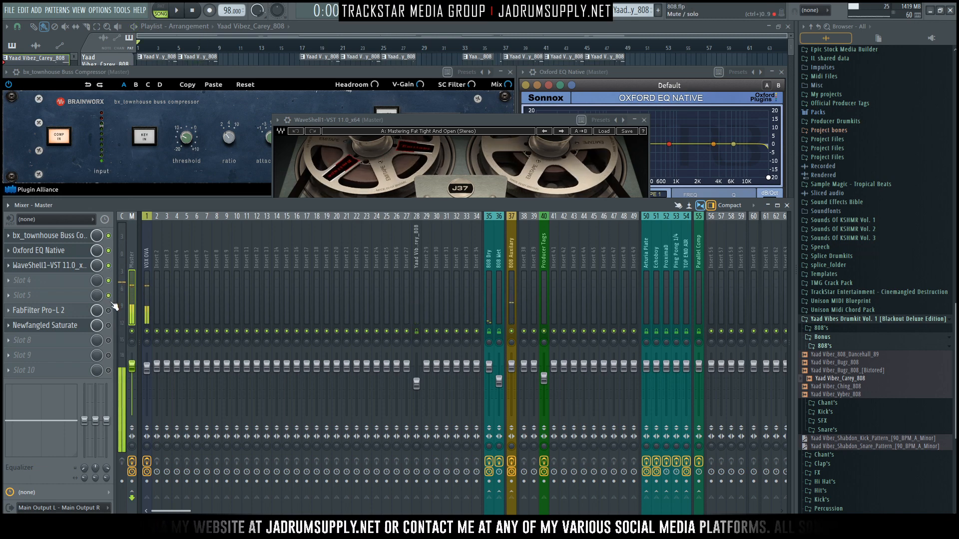
Step: Open FabFilter Pro-L 2 on the Master track, compare it bypassed and enabled during playback, and leave it enabled
click(68, 310)
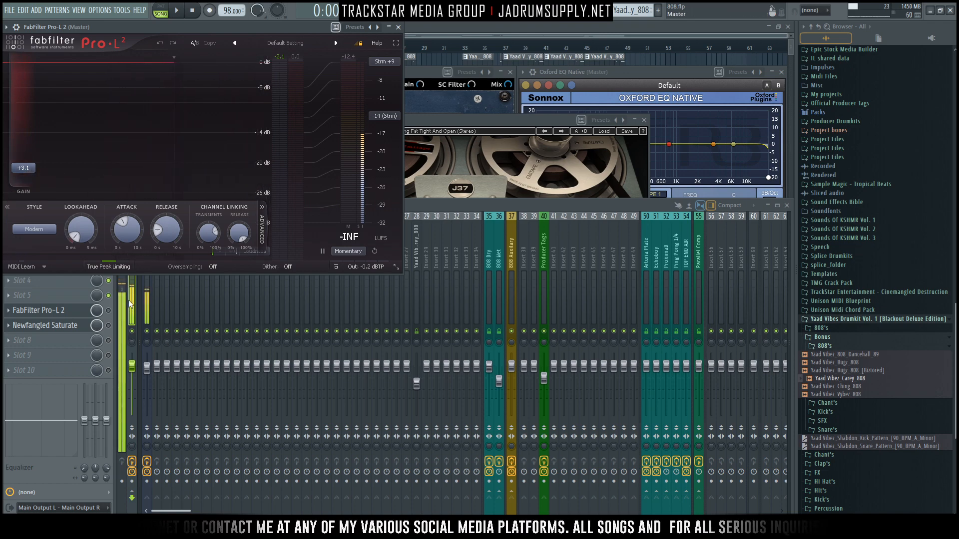
click(109, 311)
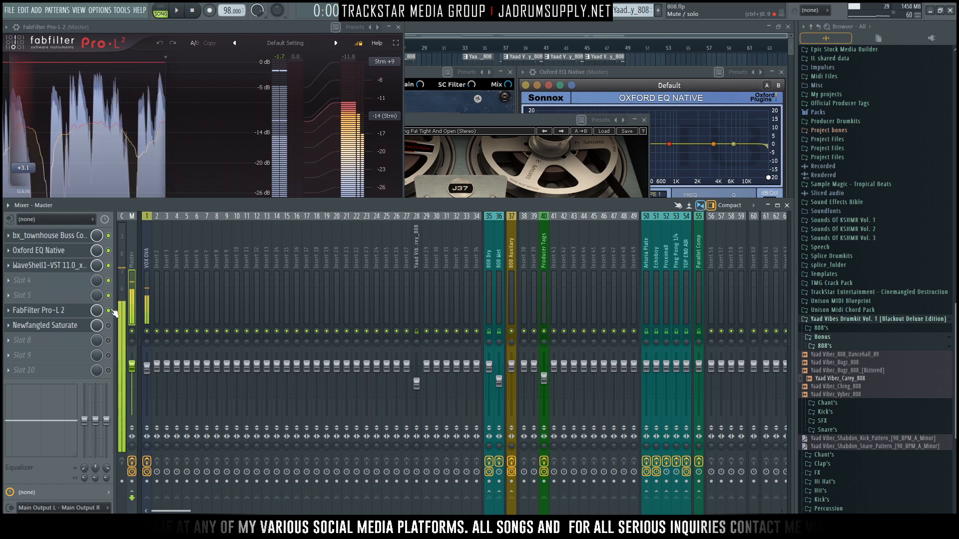
click(109, 310)
key(space)
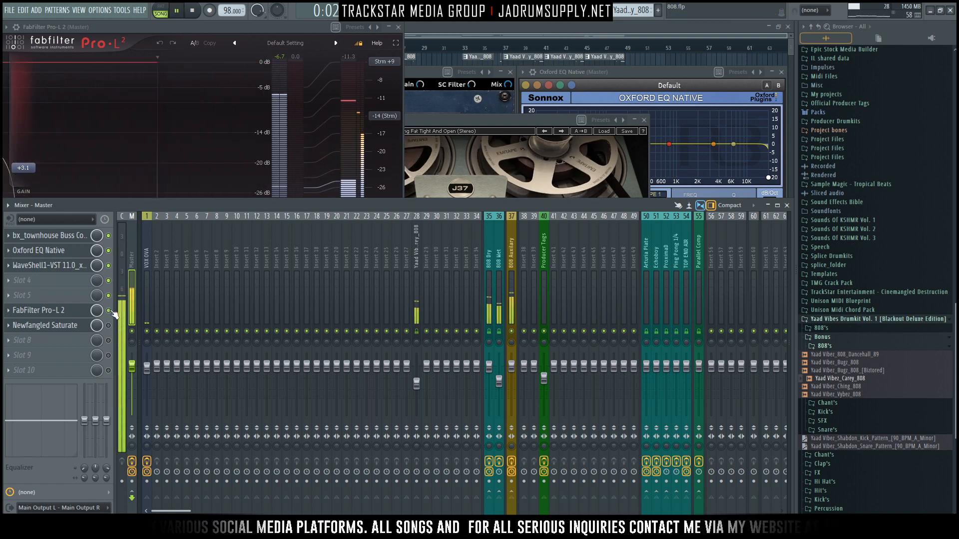
click(109, 310)
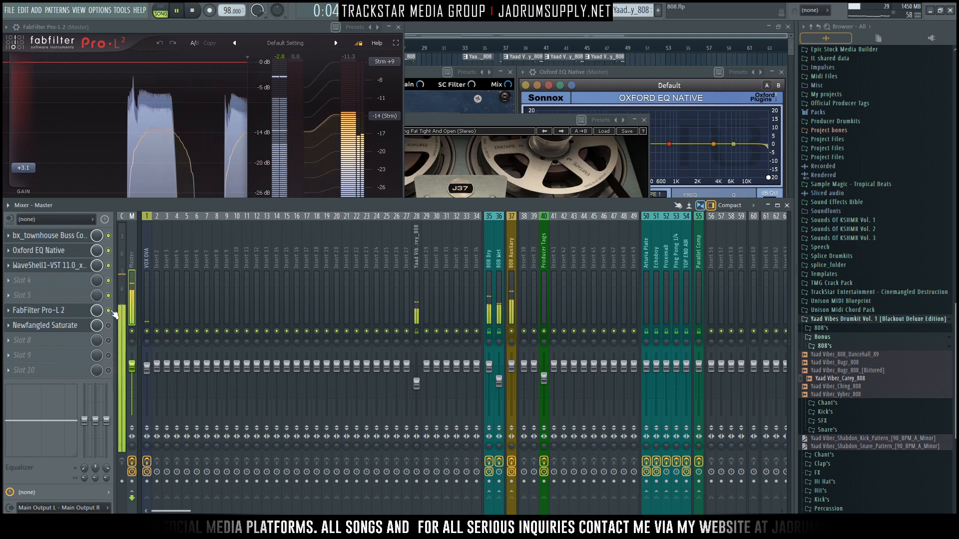
key(space)
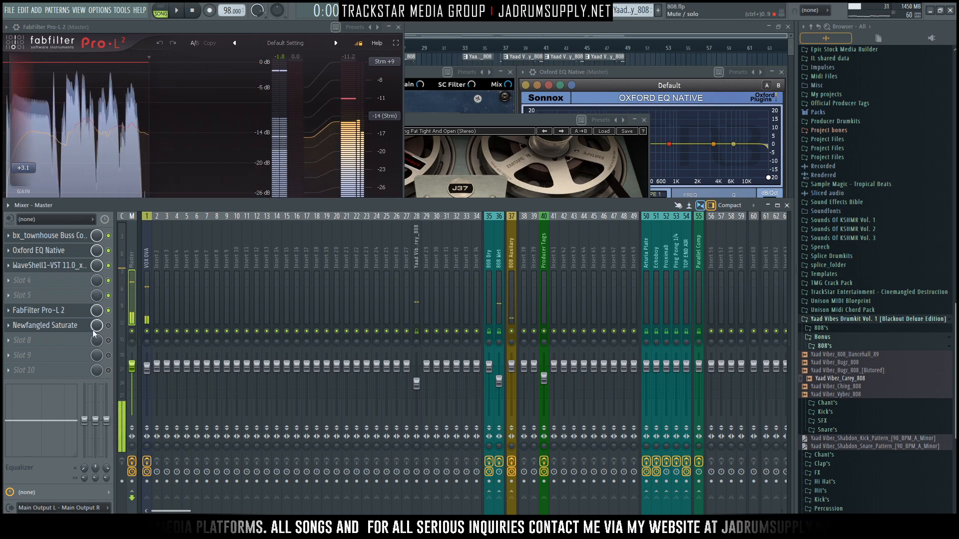
Step: Open Newfangled Saturate on the Master track and try its Modern color scheme before restoring Twin Turbo
click(42, 325)
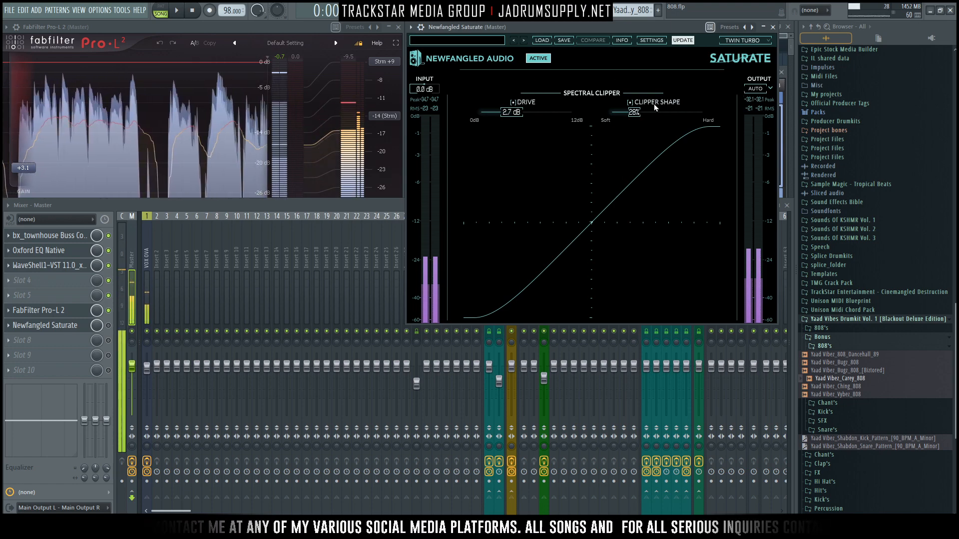
click(741, 41)
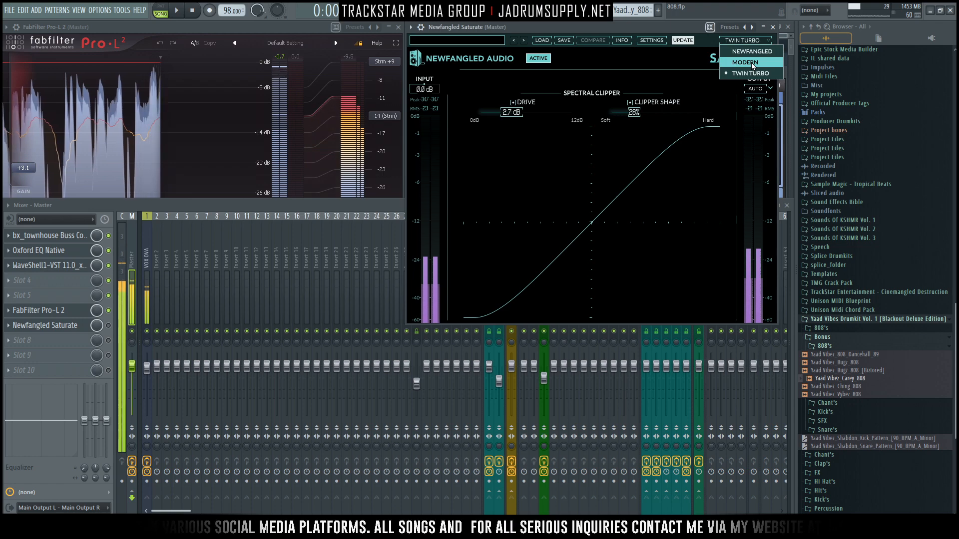
click(751, 62)
click(744, 41)
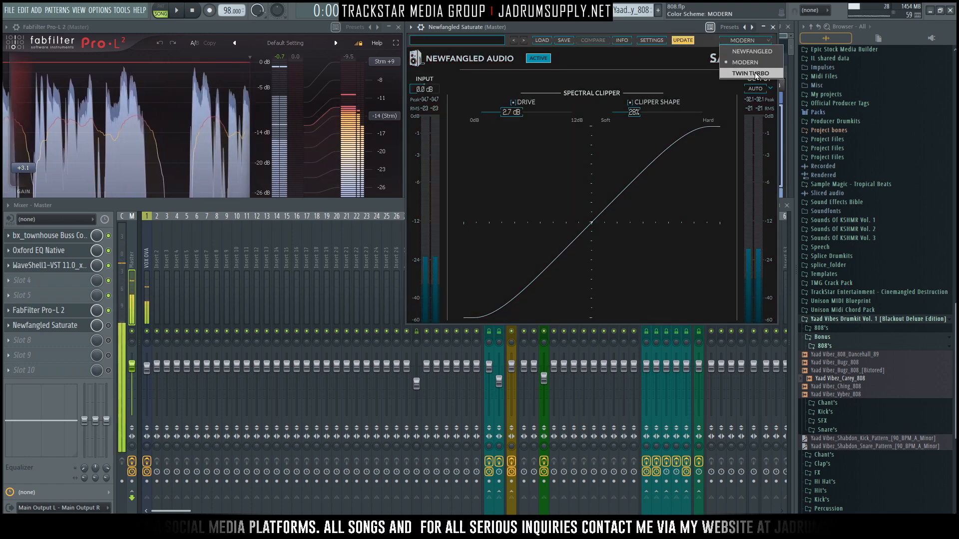
click(754, 73)
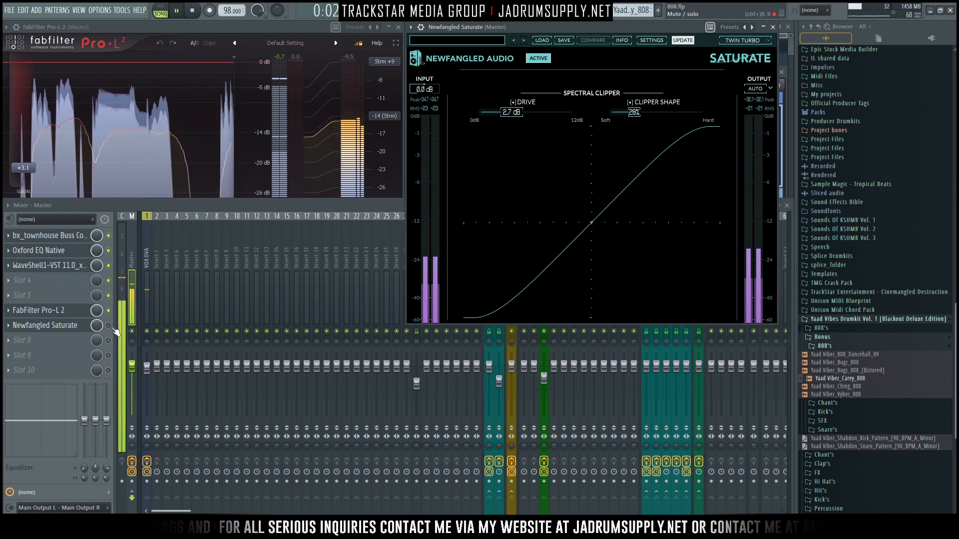
Step: Compare the Master track with Newfangled Saturate enabled and bypassed during playback, leaving it enabled when stopping
click(111, 327)
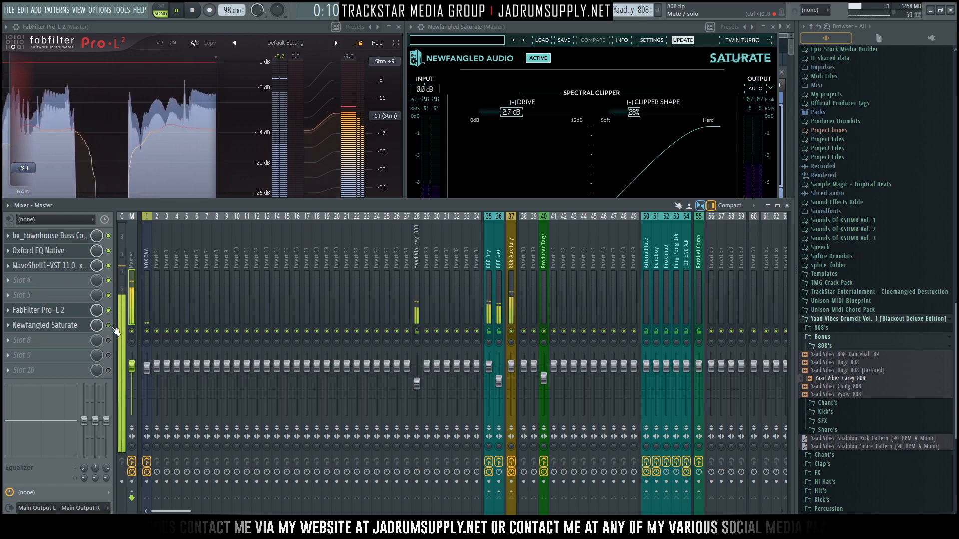
click(109, 326)
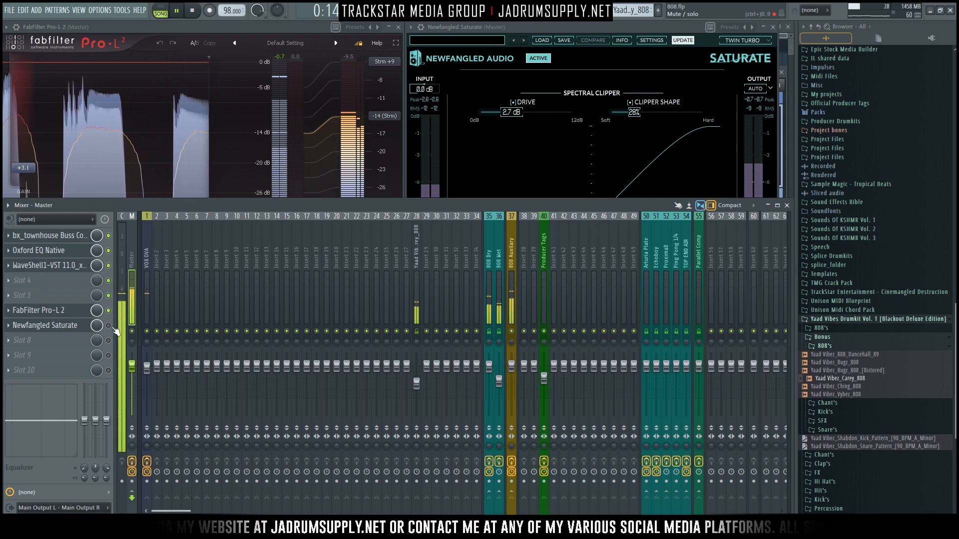
click(110, 327)
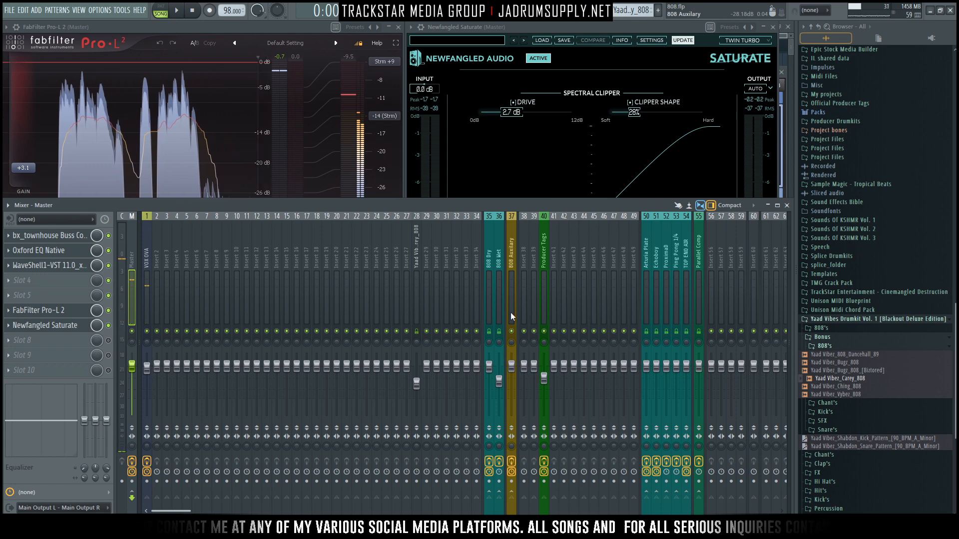
key(space)
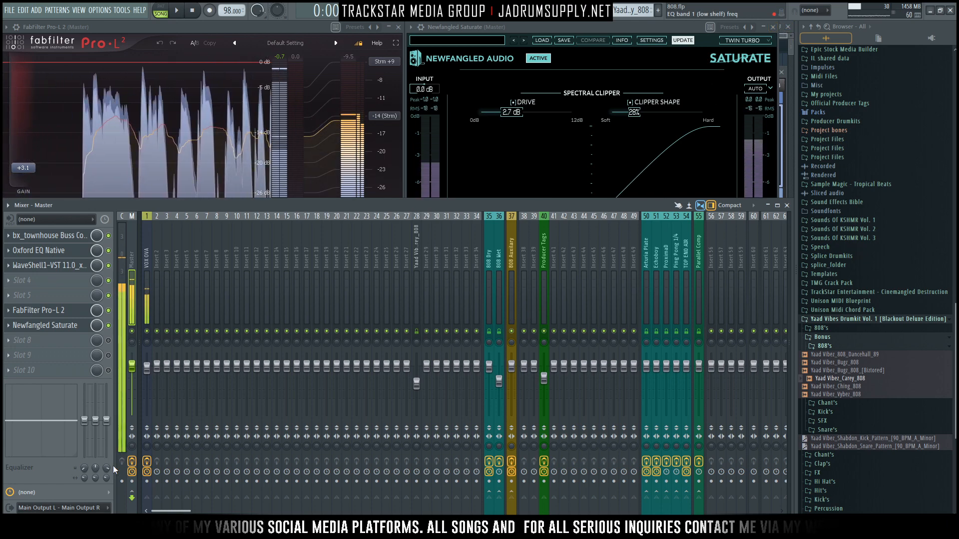
Step: Select the VOX OVA track and close the Newfangled Saturate window
click(150, 372)
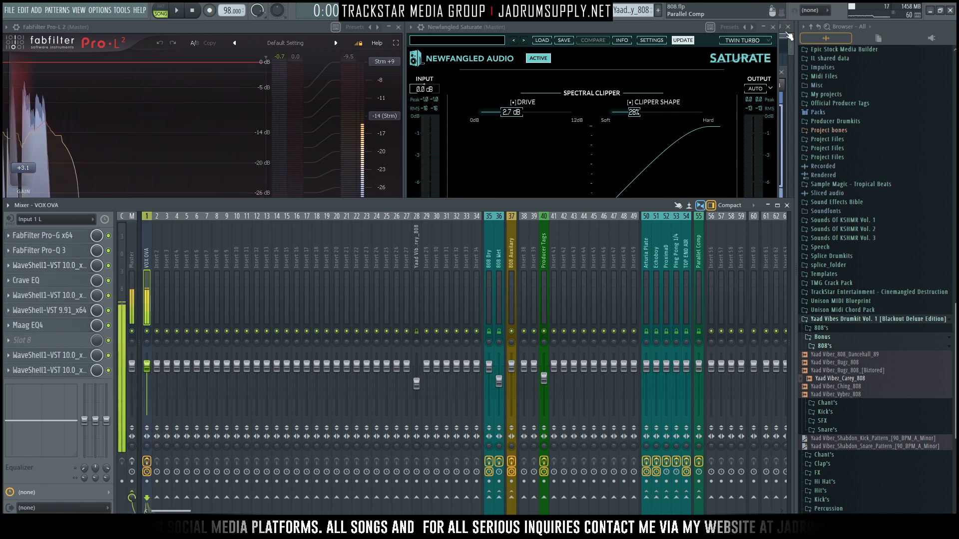
click(772, 29)
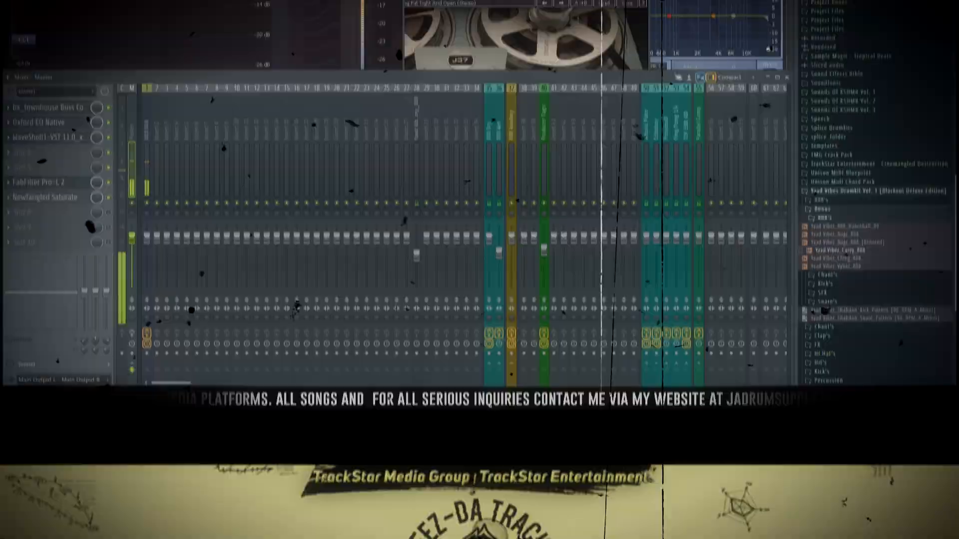